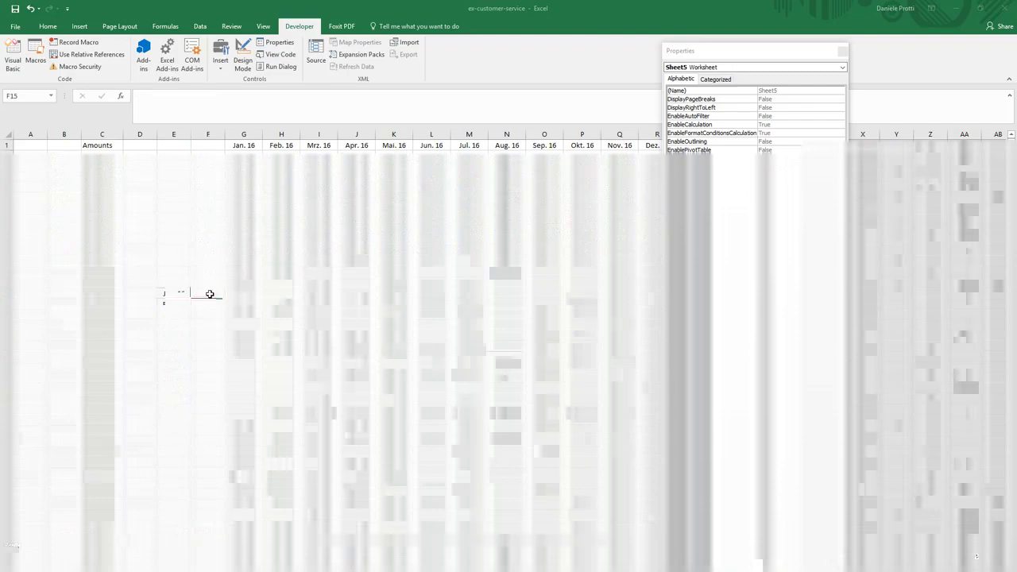
# Step: Enter Jan in F15 and autofill the month names down to Dec in F26
pyautogui.write('Jan')
pyautogui.press('Return')
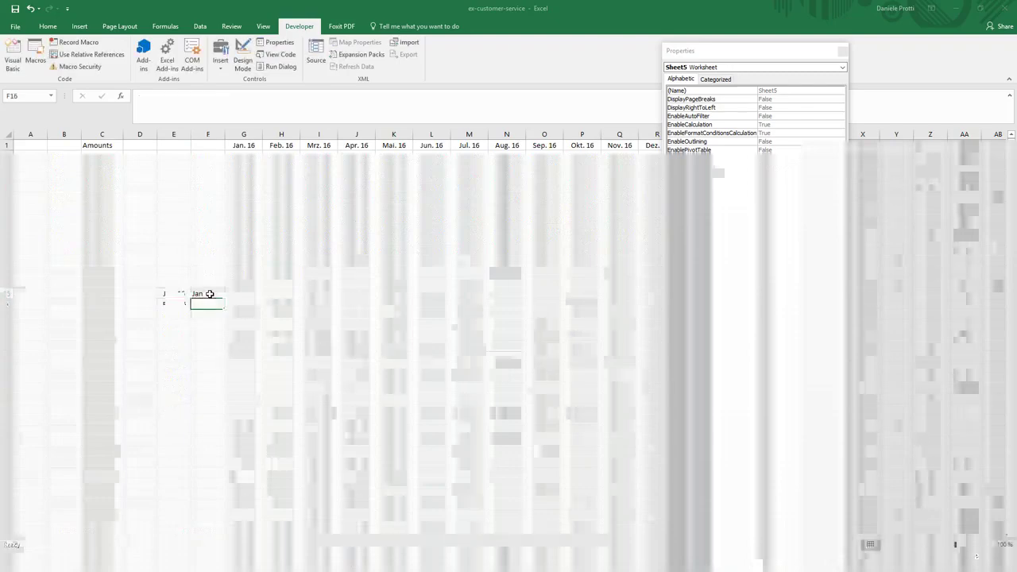
pyautogui.moveTo(209, 294); pyautogui.dragTo(208, 409)
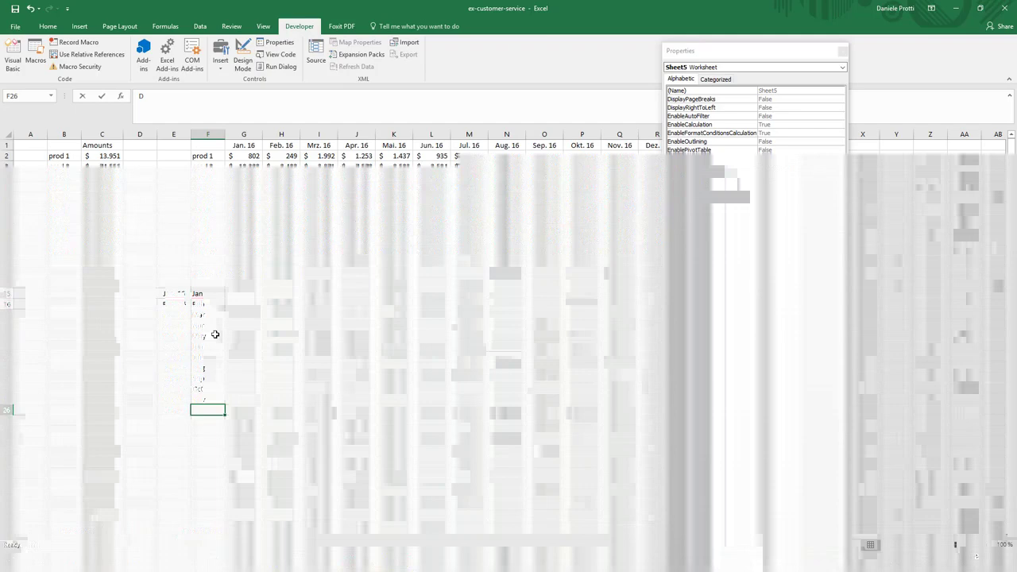
# Step: Redefine the rngMonths name to refer to =Calculations!$F$15:$F$26 in Name Manager
pyautogui.hotkey('ctrl', 'F3')
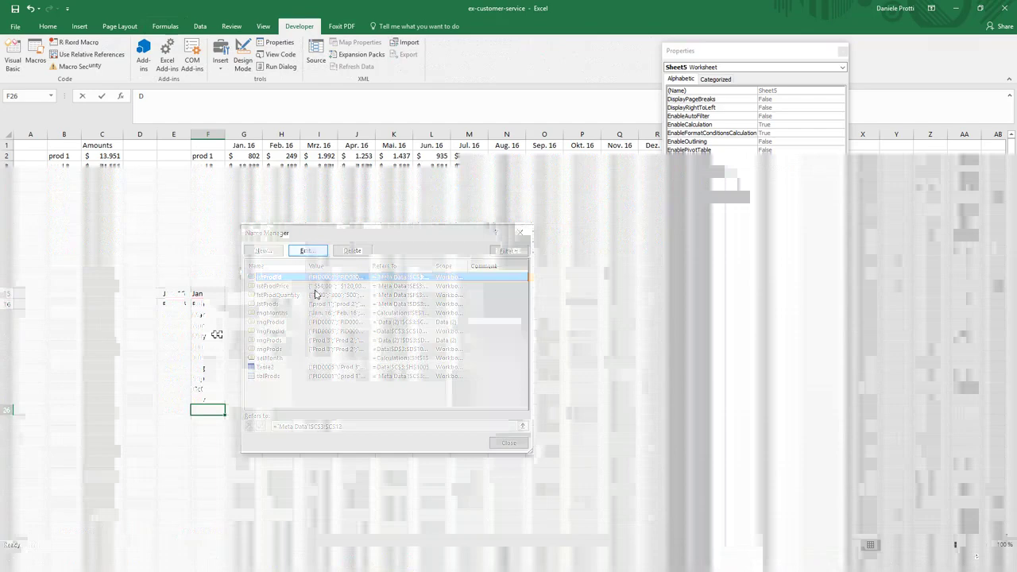
pyautogui.click(278, 313)
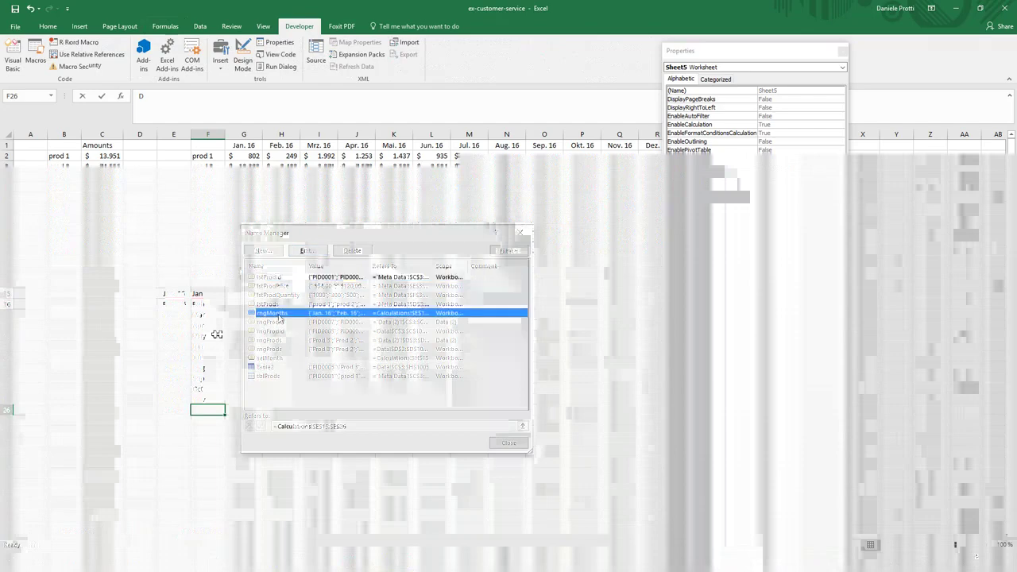
pyautogui.click(287, 423)
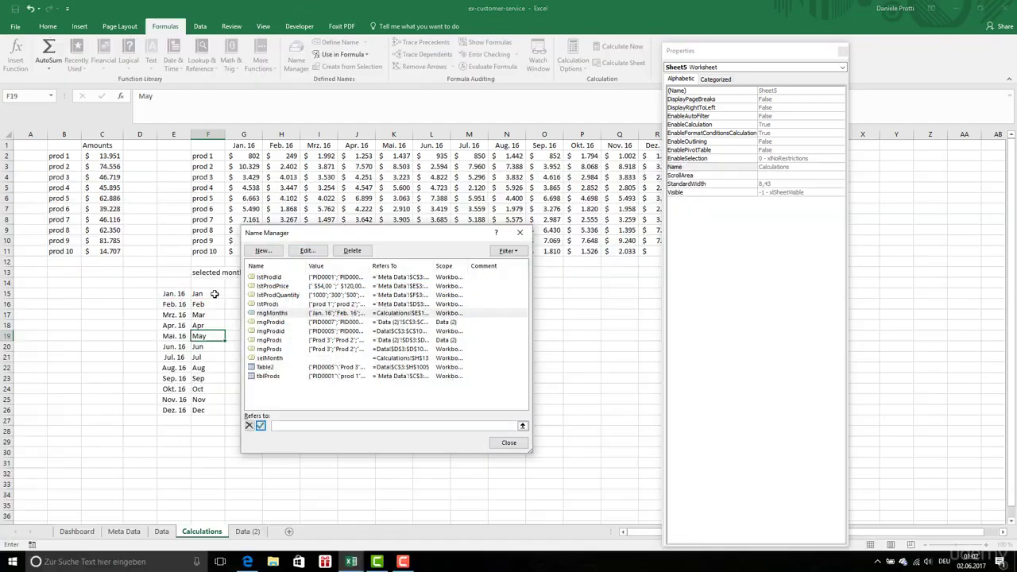
pyautogui.moveTo(207, 293); pyautogui.dragTo(208, 410)
pyautogui.click(501, 447)
pyautogui.click(210, 412)
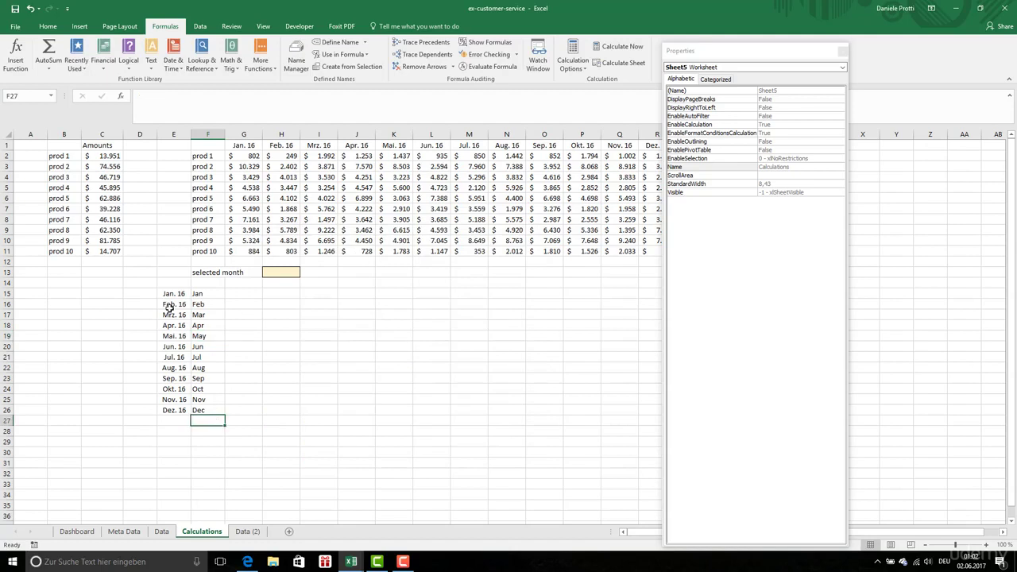
pyautogui.click(170, 293)
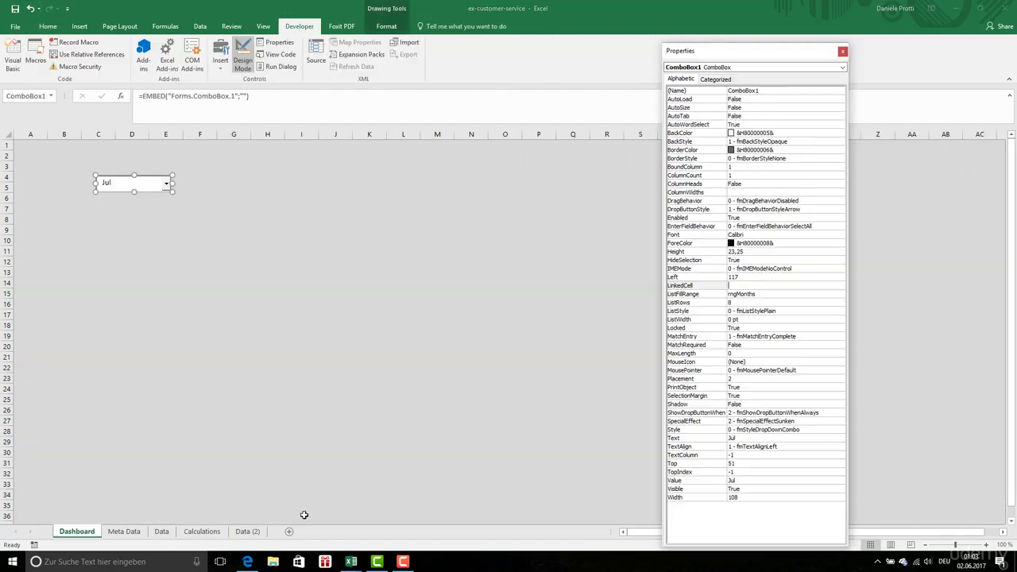
# Step: On Calculations, confirm cell H13 carries the name selMonth
pyautogui.click(188, 531)
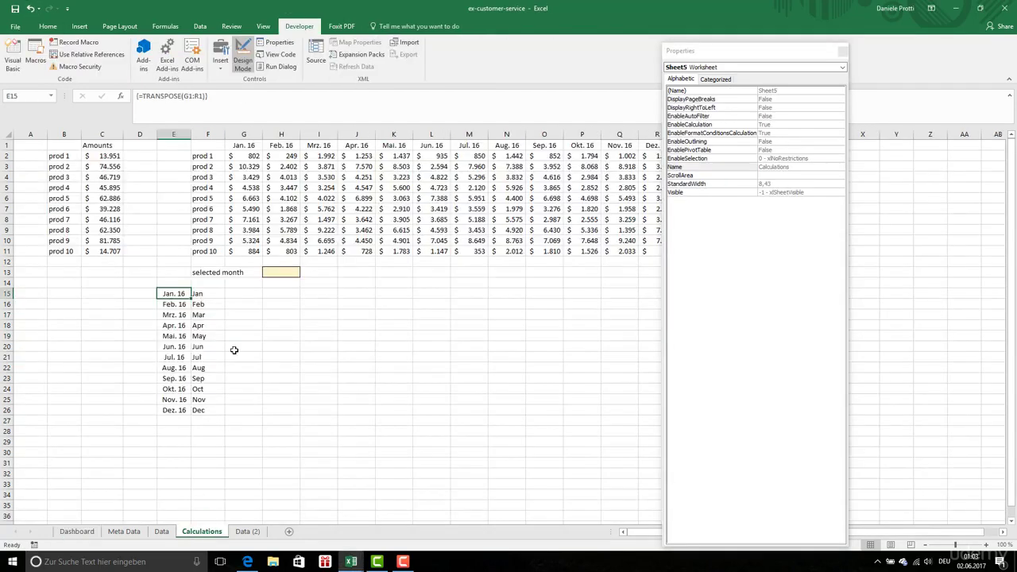
pyautogui.click(274, 276)
pyautogui.click(22, 95)
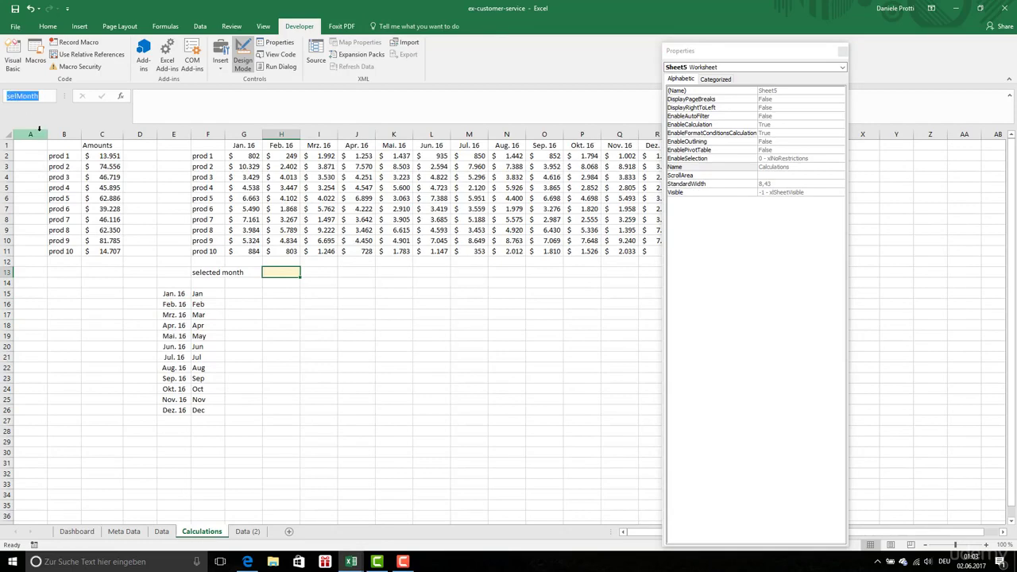
# Step: Glance at Meta Data, then select the Dashboard month combo box to view its properties
pyautogui.click(124, 531)
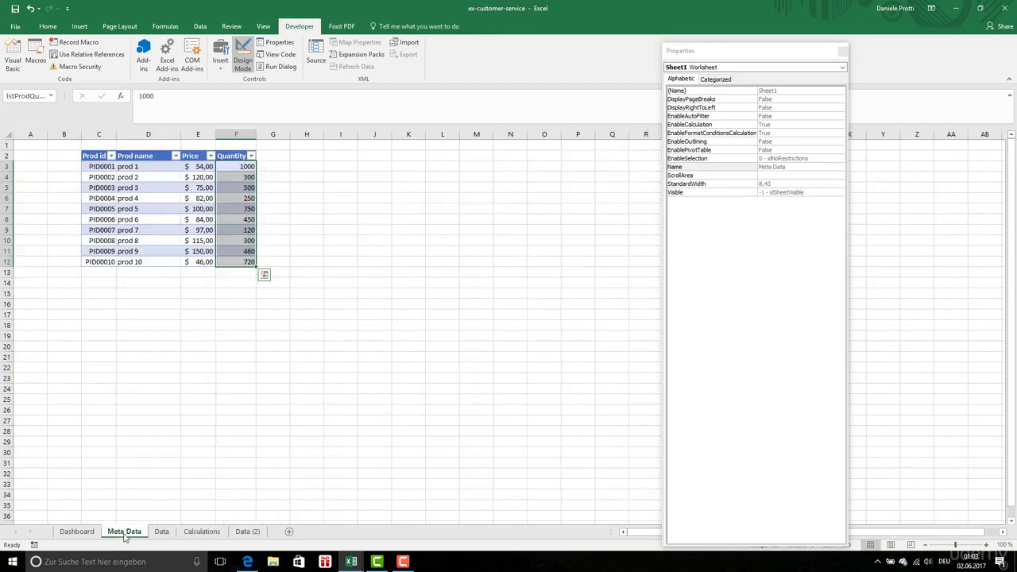
pyautogui.click(77, 531)
pyautogui.click(773, 302)
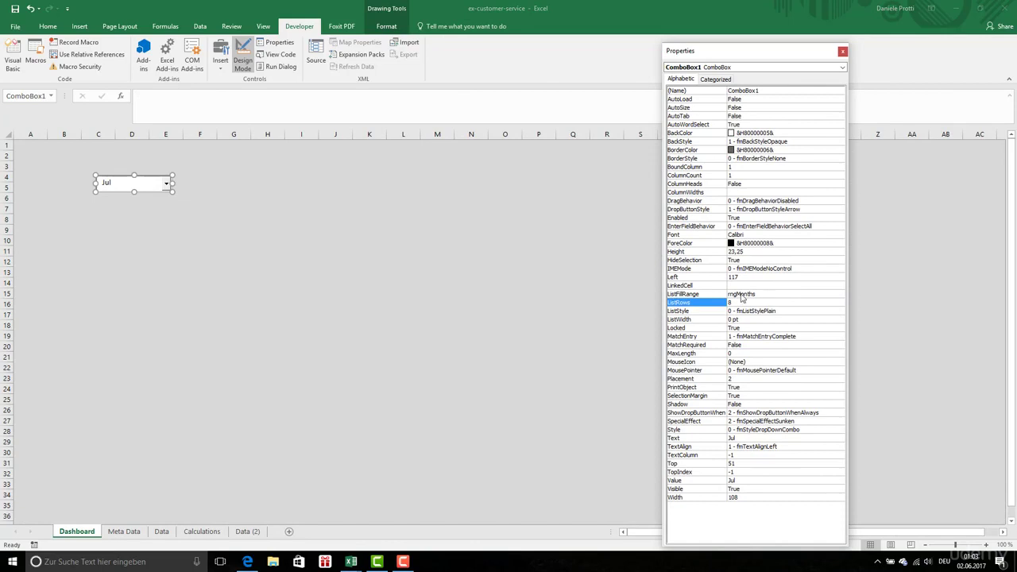
# Step: Choose Apr in the Dashboard month combo box and check that H13 on Calculations shows Apr
pyautogui.click(166, 184)
pyautogui.click(131, 227)
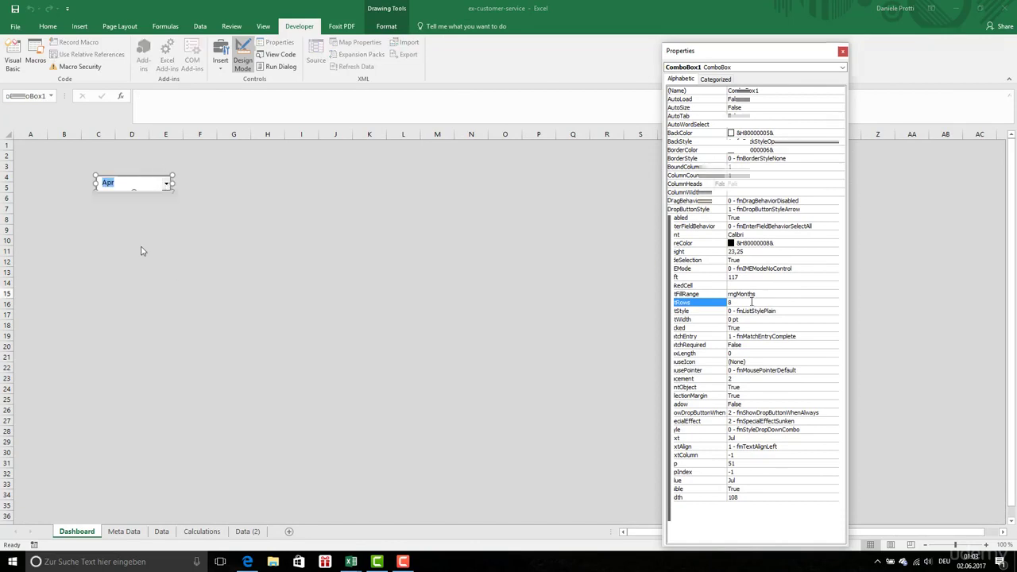
pyautogui.click(196, 532)
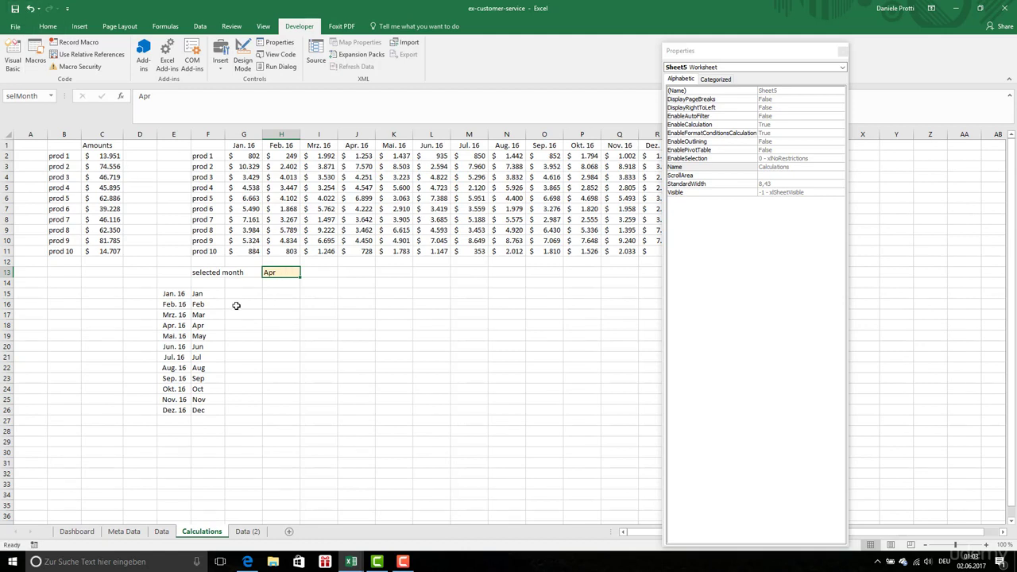
# Step: Add a 'Selected product' label in J13 and give L13 the same yellow input format as H13
pyautogui.click(351, 273)
pyautogui.write('Se')
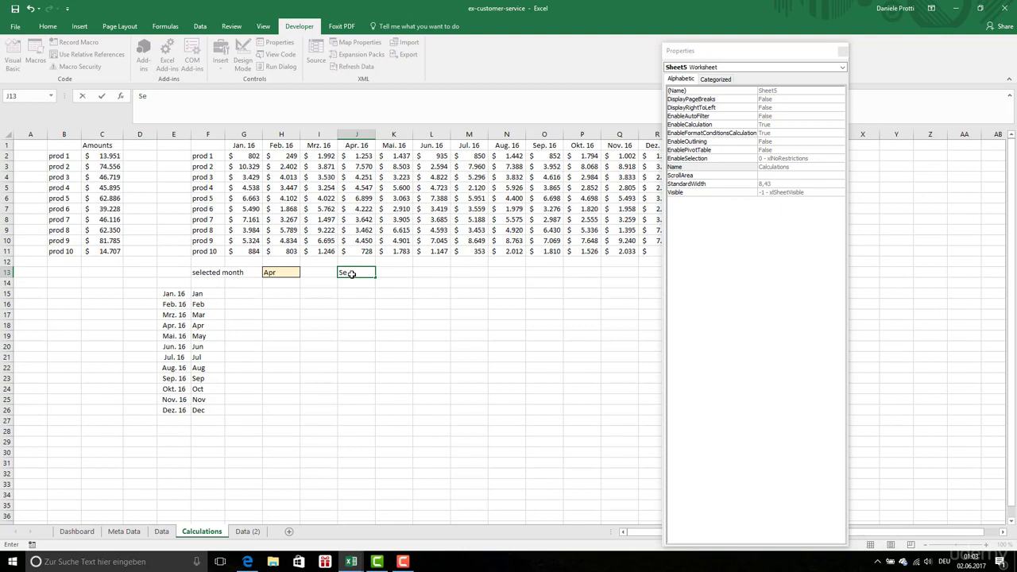
pyautogui.write('lected product')
pyautogui.press('Return')
pyautogui.click(296, 278)
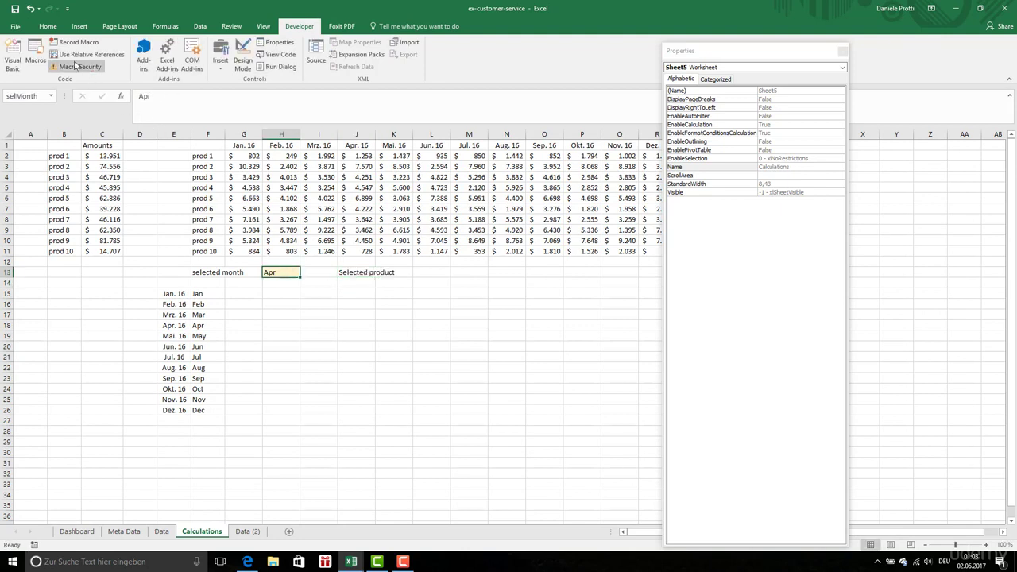
pyautogui.click(48, 26)
pyautogui.click(48, 67)
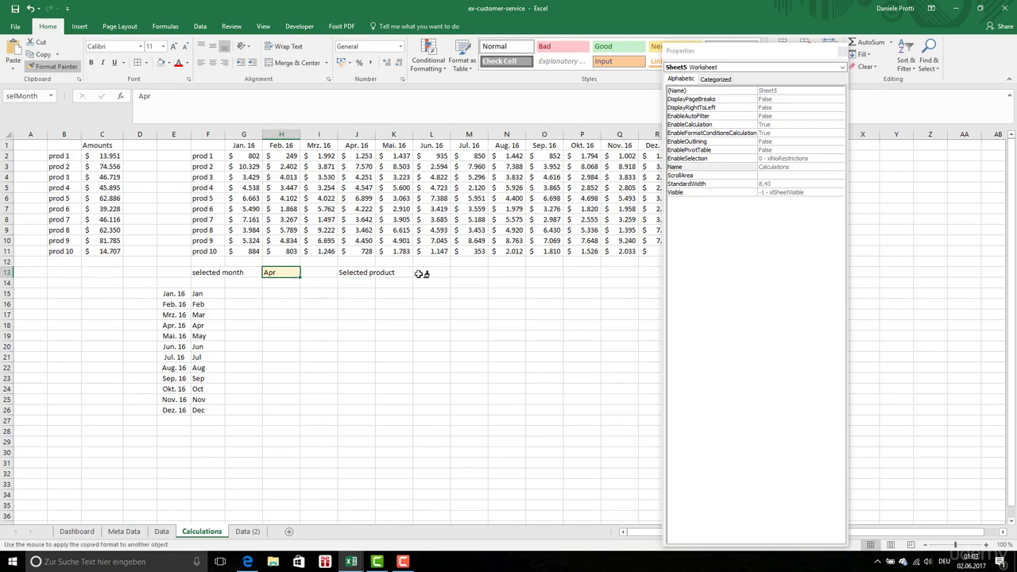
pyautogui.click(419, 275)
pyautogui.click(368, 358)
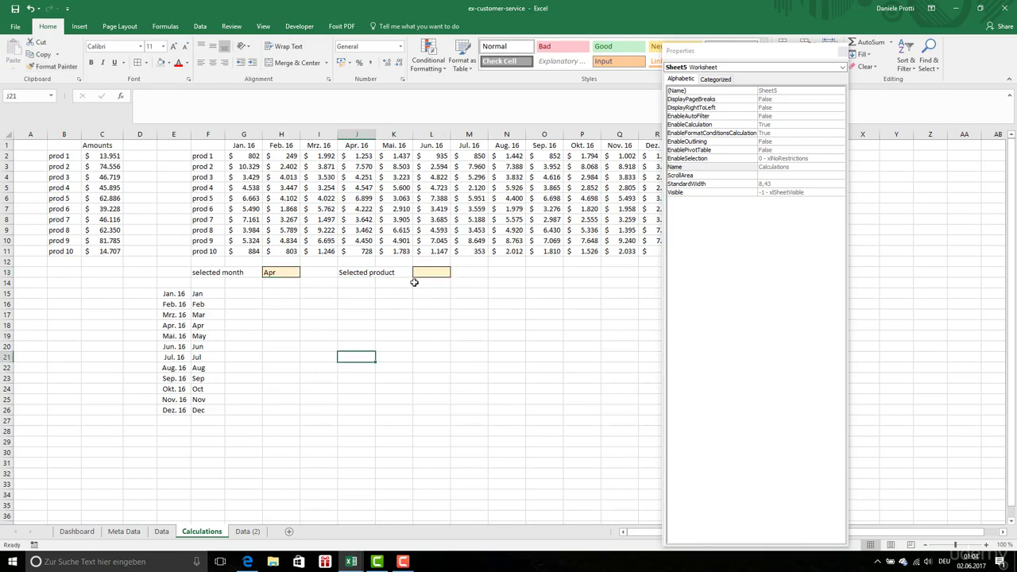
# Step: Return to the Dashboard sheet
pyautogui.click(77, 532)
pyautogui.click(200, 240)
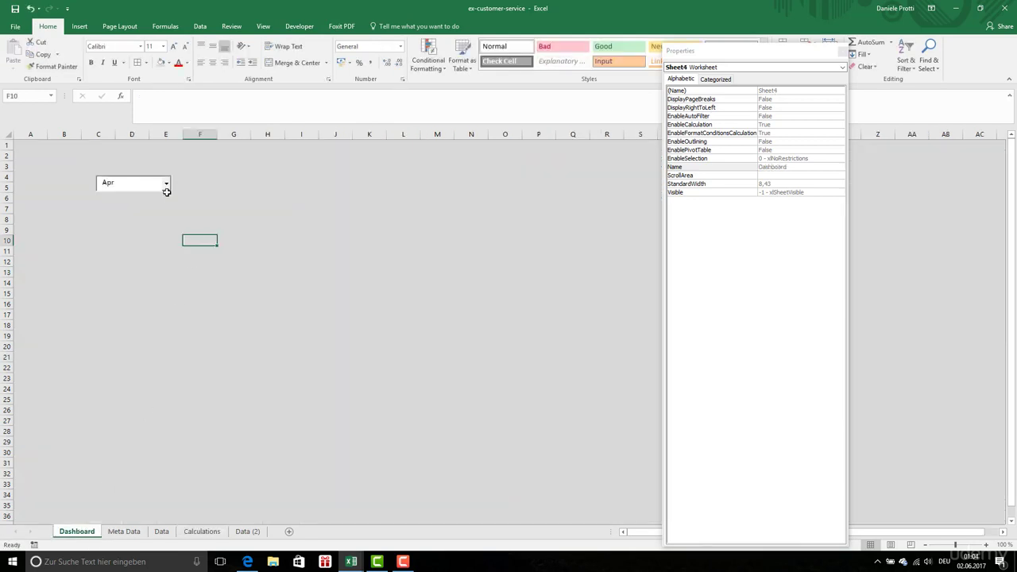
pyautogui.click(299, 26)
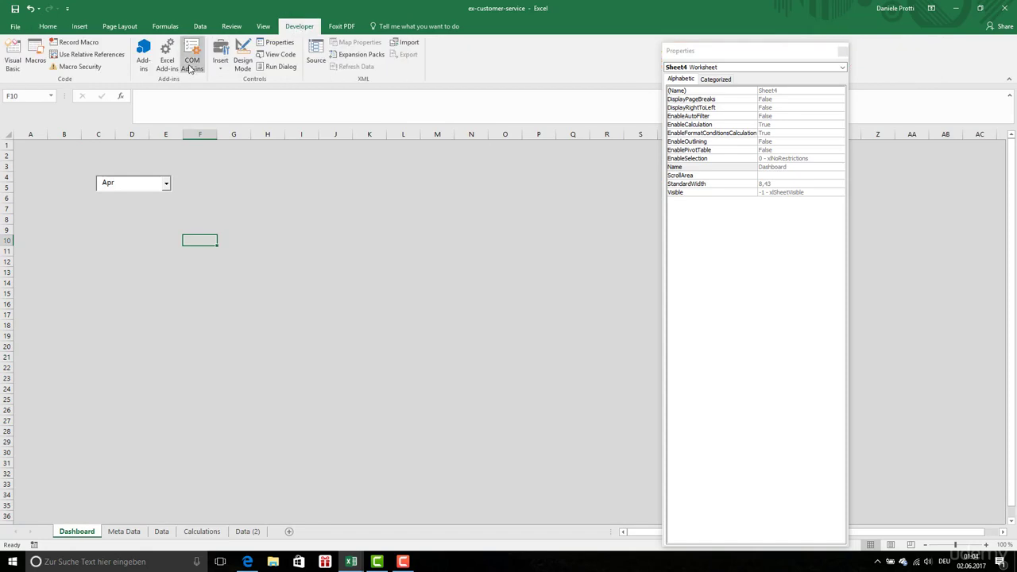
# Step: Draw a trial ActiveX combo box on the Dashboard, then delete it
pyautogui.click(220, 60)
pyautogui.click(227, 124)
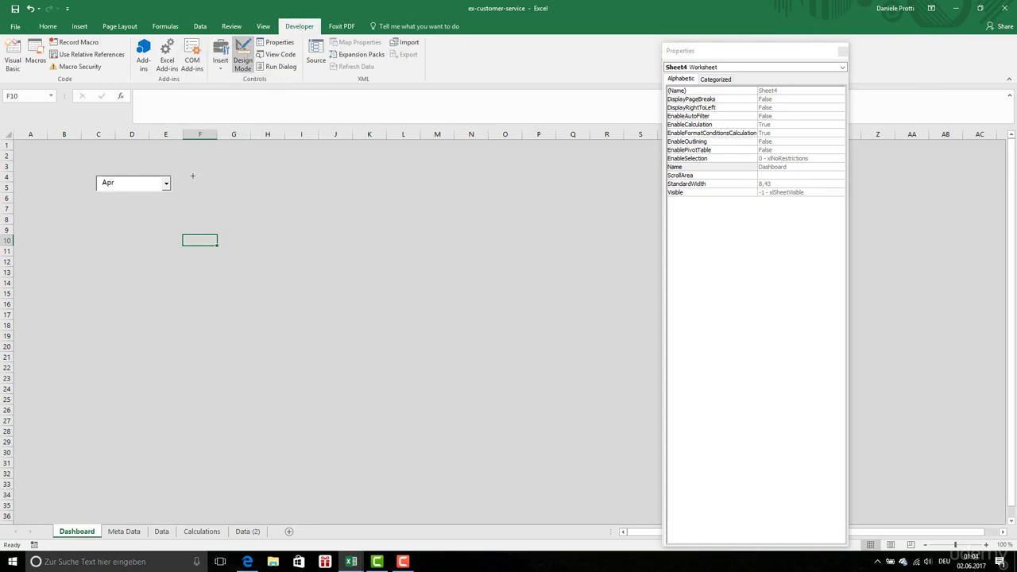
pyautogui.moveTo(192, 176); pyautogui.dragTo(268, 193)
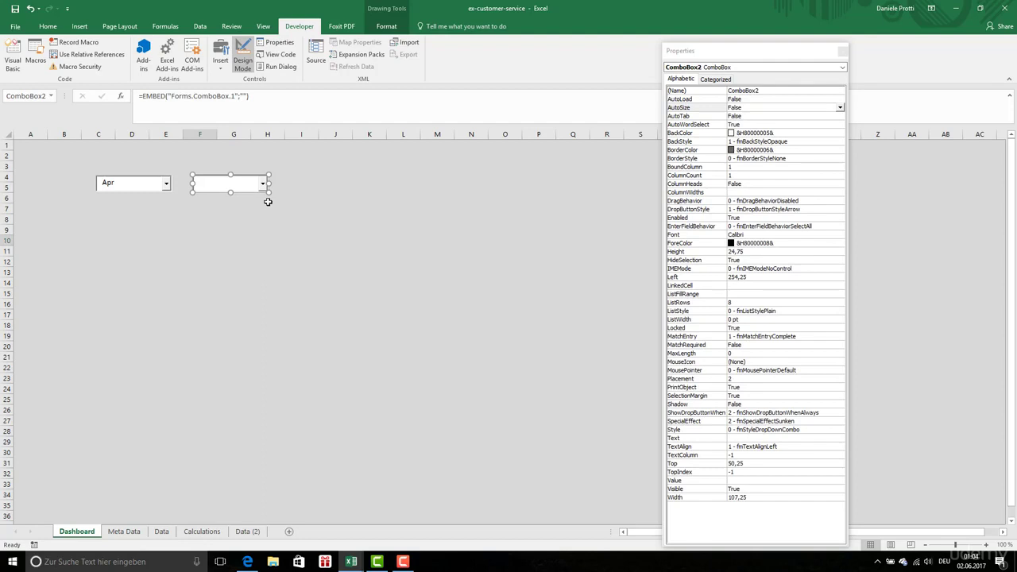
pyautogui.press('Delete')
# Step: Copy the Apr month combo box, paste it near G4, and confirm it links to selMonth
pyautogui.rightClick(163, 176)
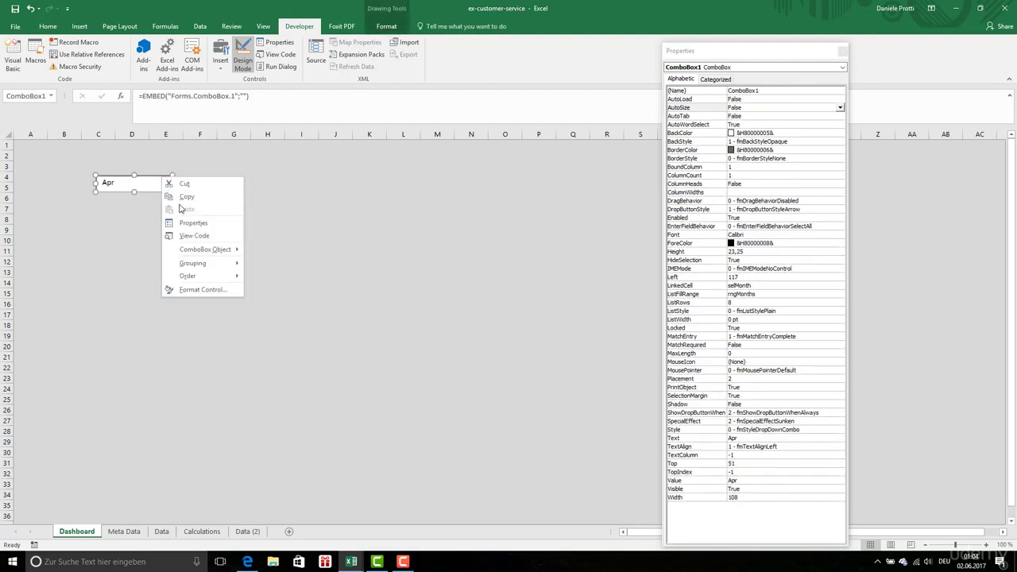
pyautogui.click(187, 196)
pyautogui.rightClick(227, 178)
pyautogui.click(249, 220)
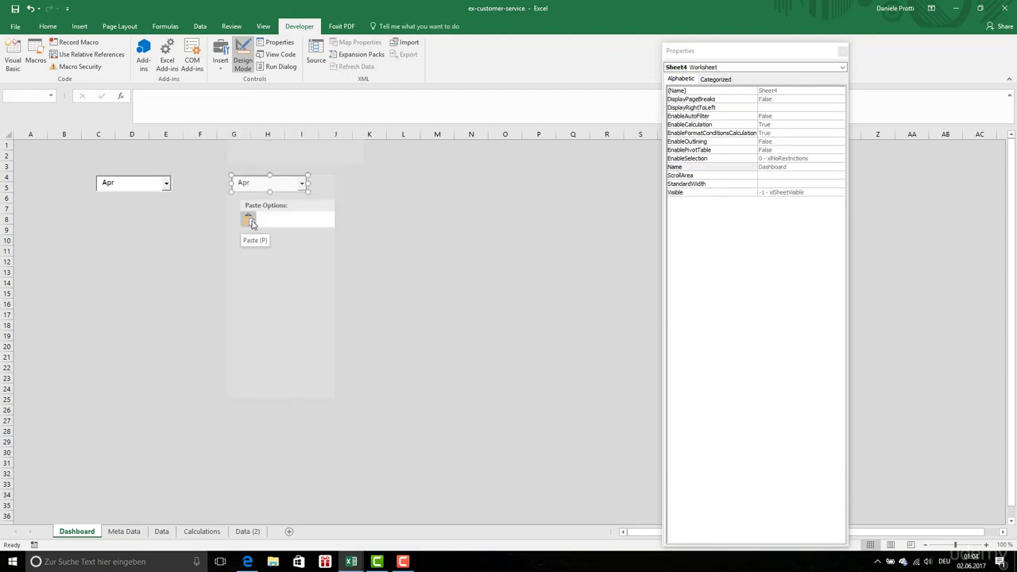
pyautogui.moveTo(251, 190); pyautogui.dragTo(239, 189)
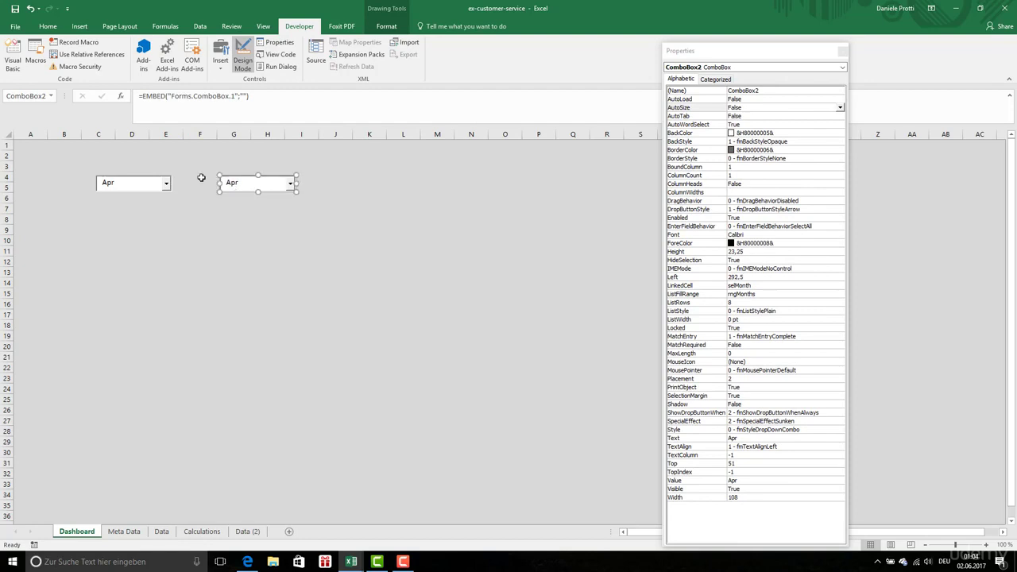
pyautogui.click(757, 287)
pyautogui.click(757, 286)
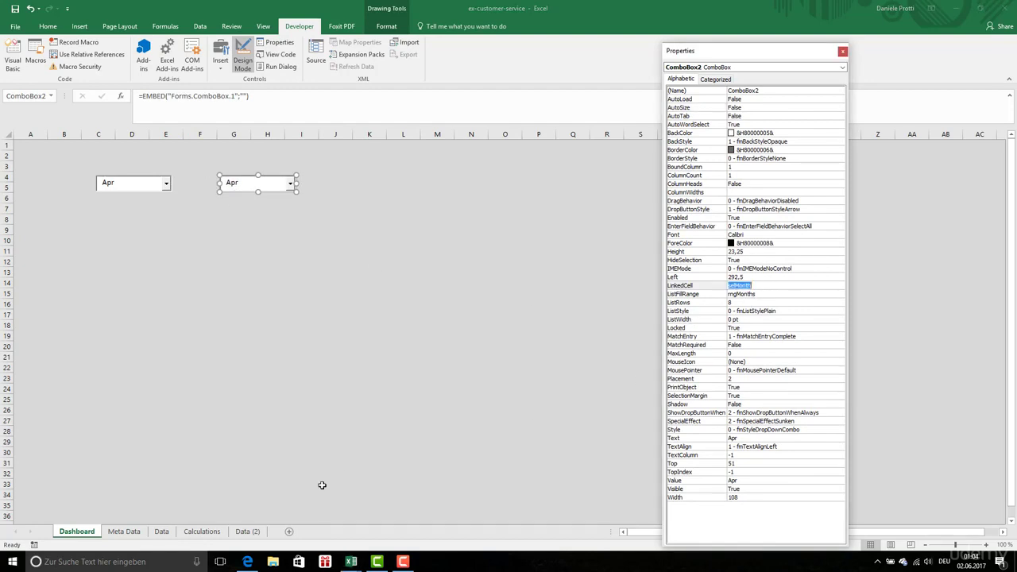
pyautogui.click(198, 533)
# Step: Name the Selected product cell L13 selProd via the Name Box
pyautogui.click(424, 272)
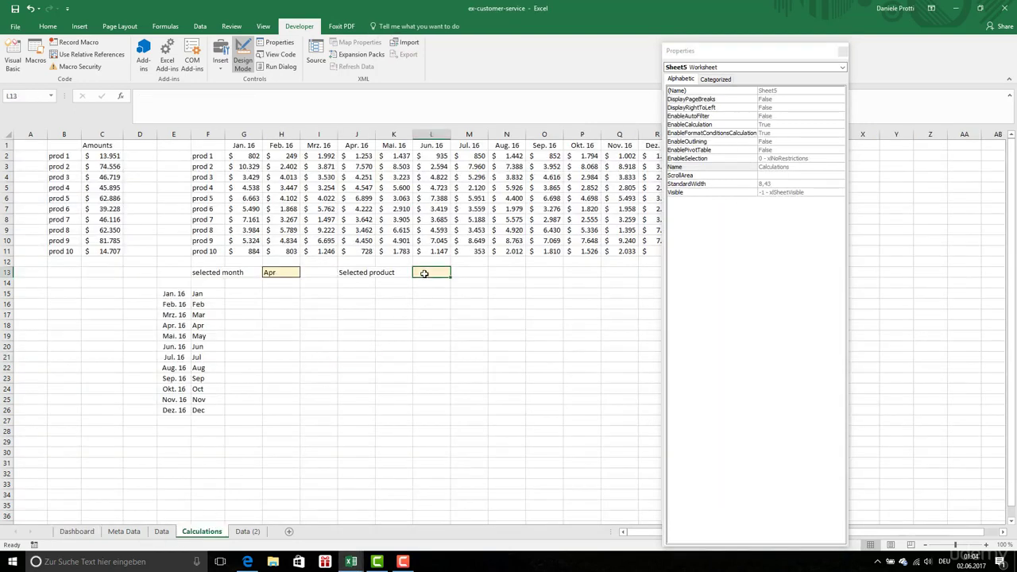
pyautogui.click(298, 273)
pyautogui.click(418, 273)
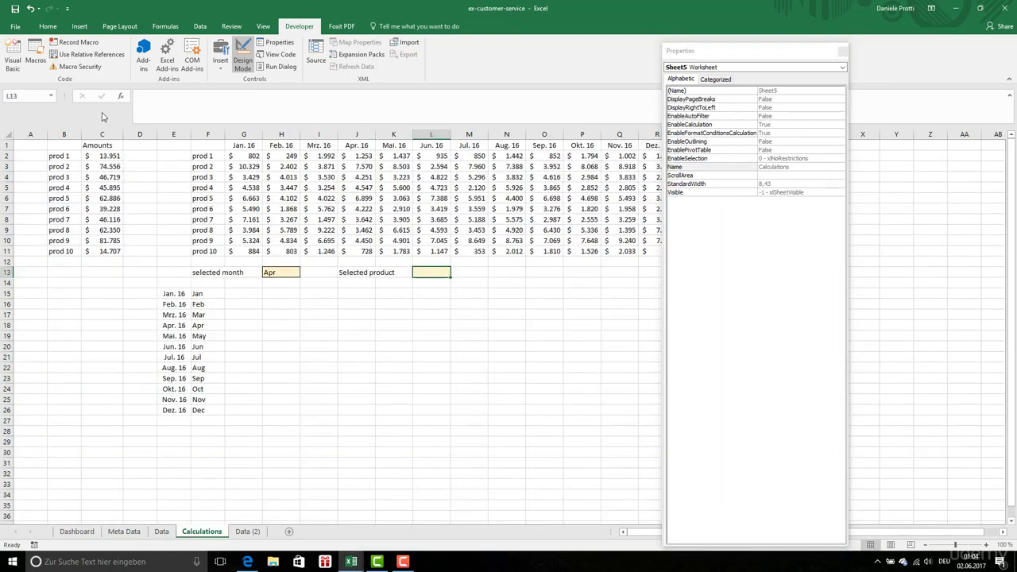
pyautogui.click(21, 95)
pyautogui.write('selProd')
pyautogui.press('Return')
# Step: Name the product list F2:F11 rngProducts
pyautogui.moveTo(214, 156); pyautogui.dragTo(211, 251)
pyautogui.click(21, 95)
pyautogui.write('r')
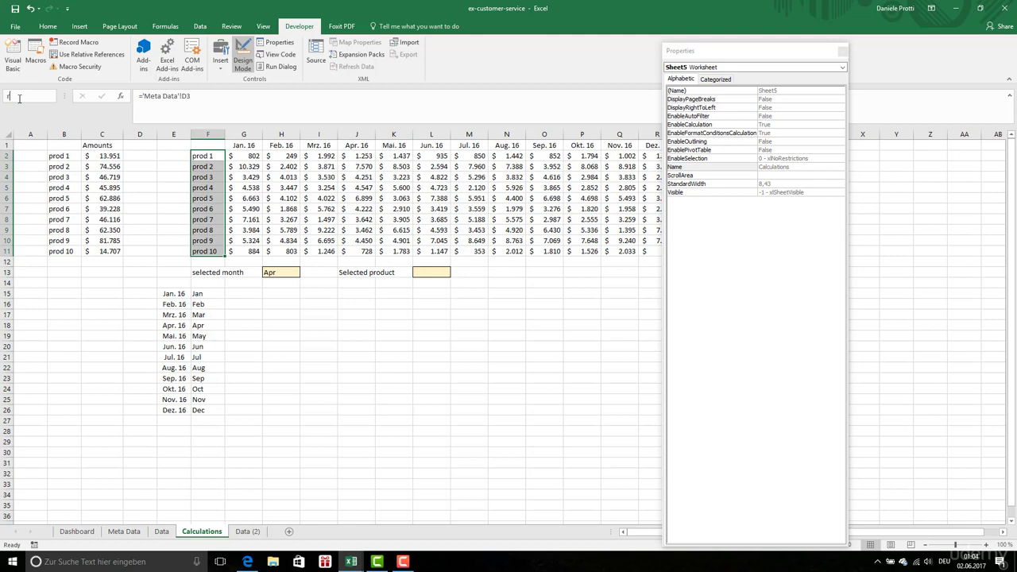
pyautogui.write('ngProducts')
pyautogui.press('Return')
# Step: Change the second Dashboard combo box's LinkedCell from selMonth to selProd
pyautogui.click(76, 531)
pyautogui.click(254, 182)
pyautogui.rightClick(276, 186)
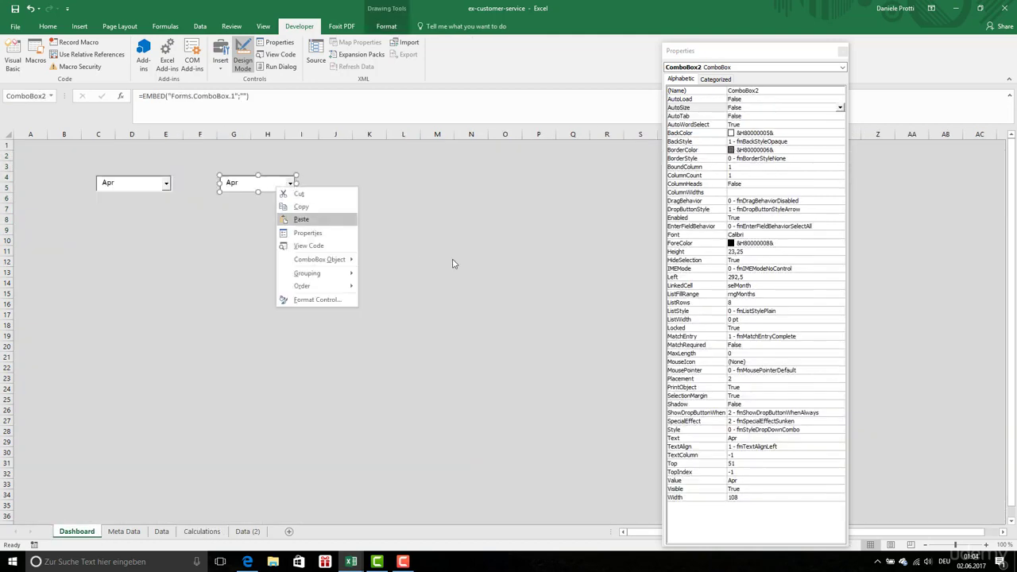
pyautogui.click(745, 288)
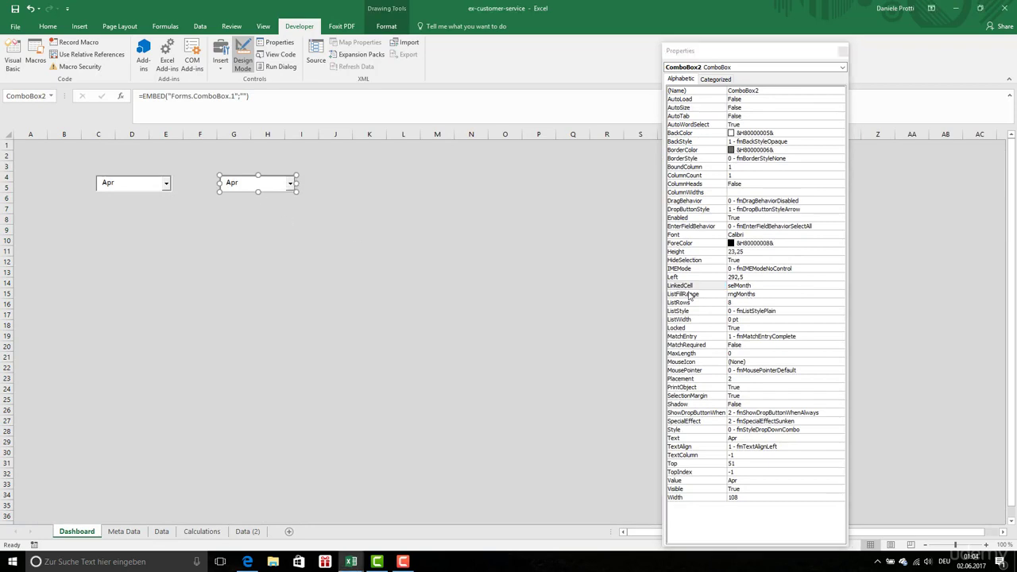
pyautogui.doubleClick(753, 286)
pyautogui.write('sel')
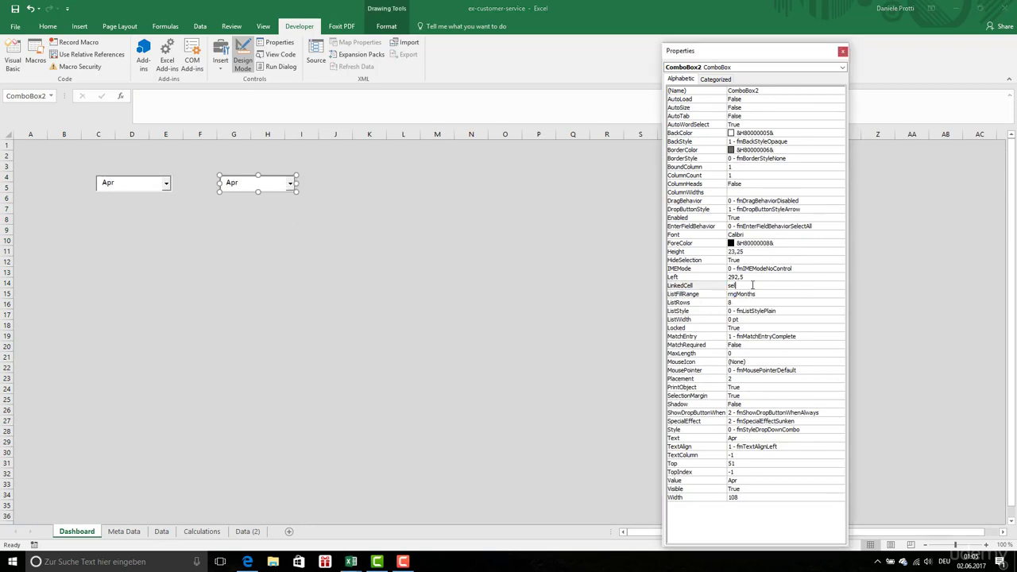
pyautogui.write('Prod')
pyautogui.press('Return')
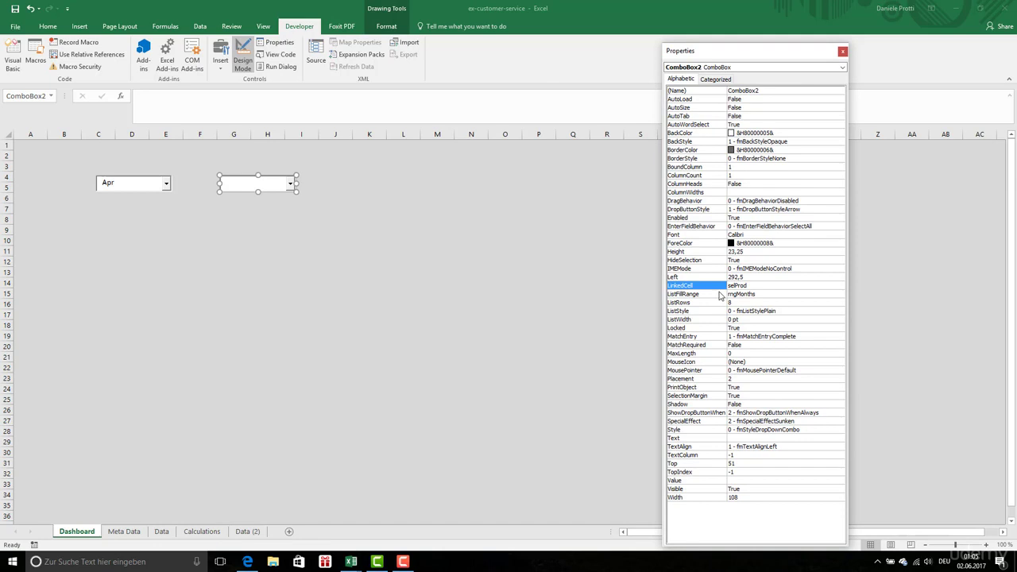
# Step: Enter =INDEX(G2:S11;MATCH(selProd;rngProducts;0);COLUMNS(F2:G11)) in G15, returning 5789,3188
pyautogui.click(245, 294)
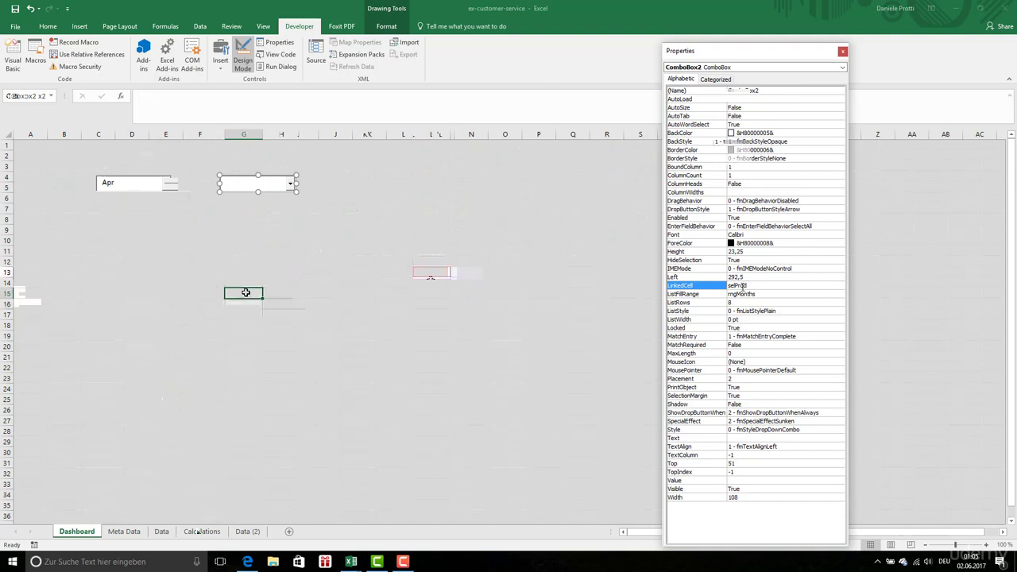
pyautogui.write('=')
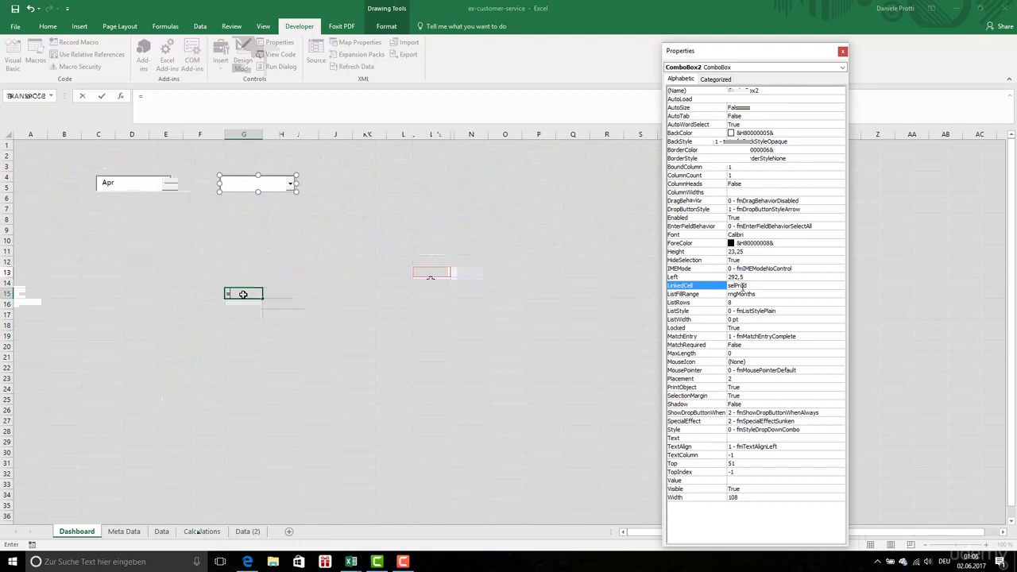
pyautogui.write('MATCH(')
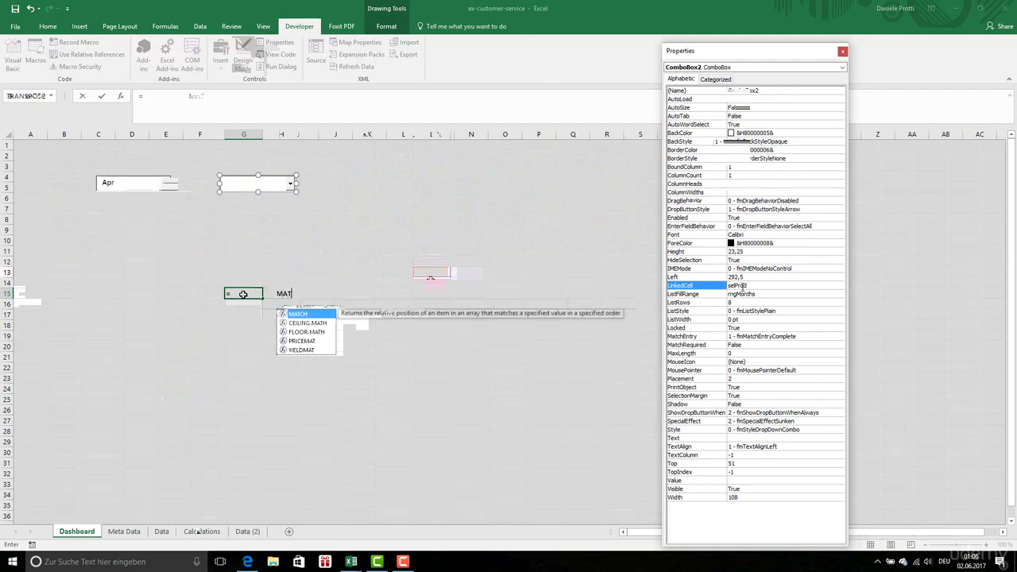
pyautogui.click(443, 273)
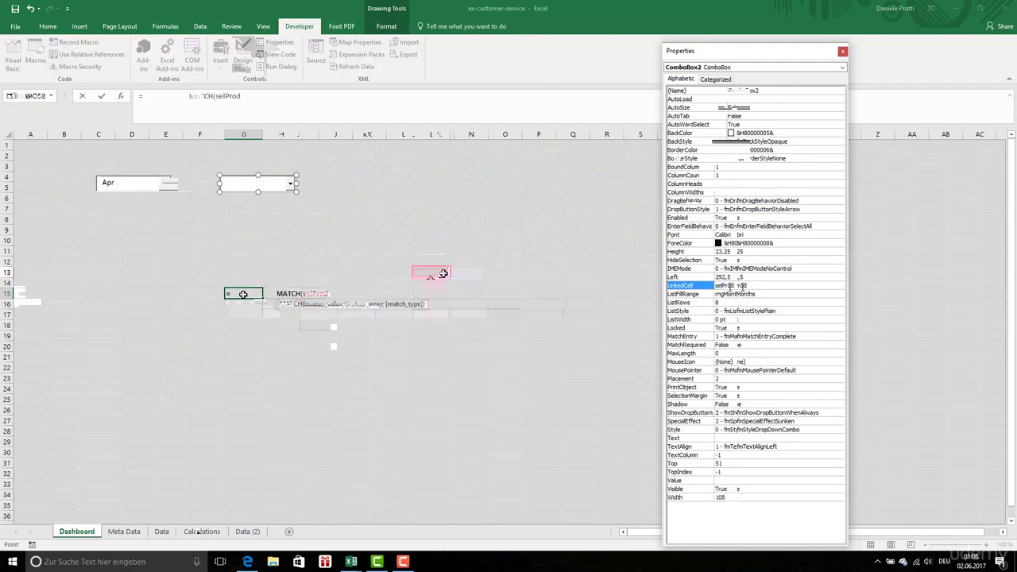
pyautogui.write(';')
pyautogui.moveTo(207, 154); pyautogui.dragTo(205, 251)
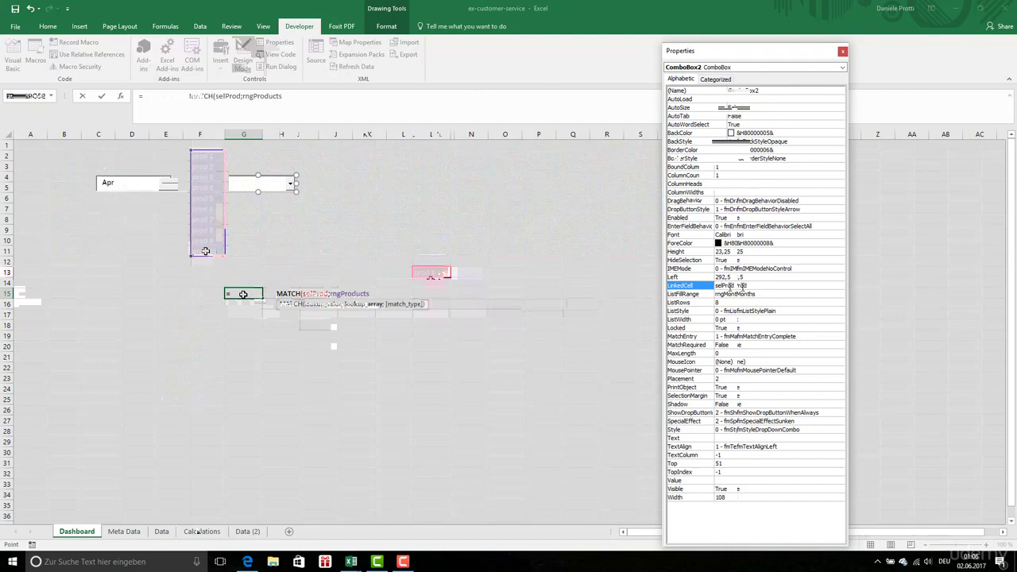
pyautogui.write(';COLUMNS(')
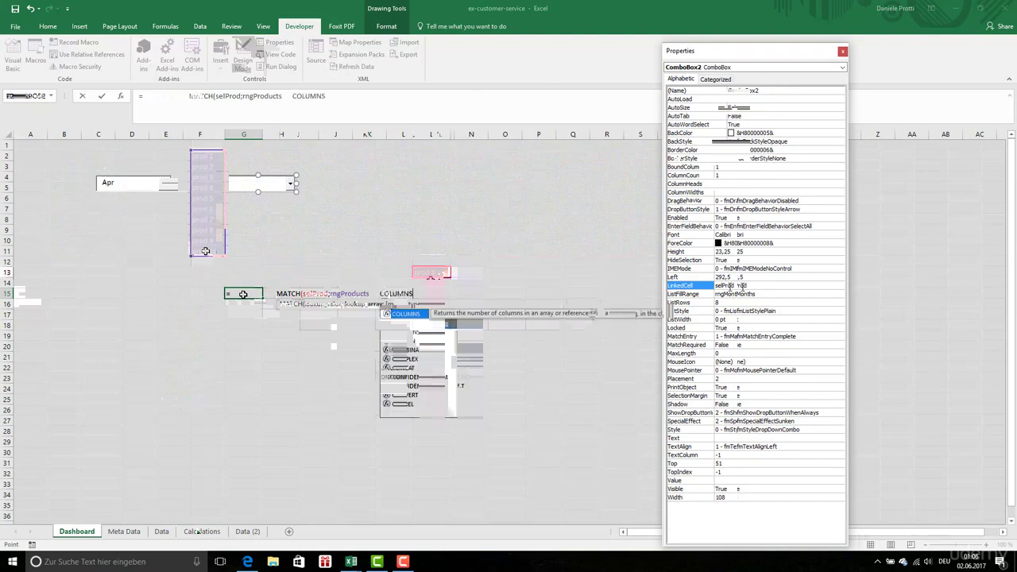
pyautogui.moveTo(208, 154); pyautogui.dragTo(243, 251)
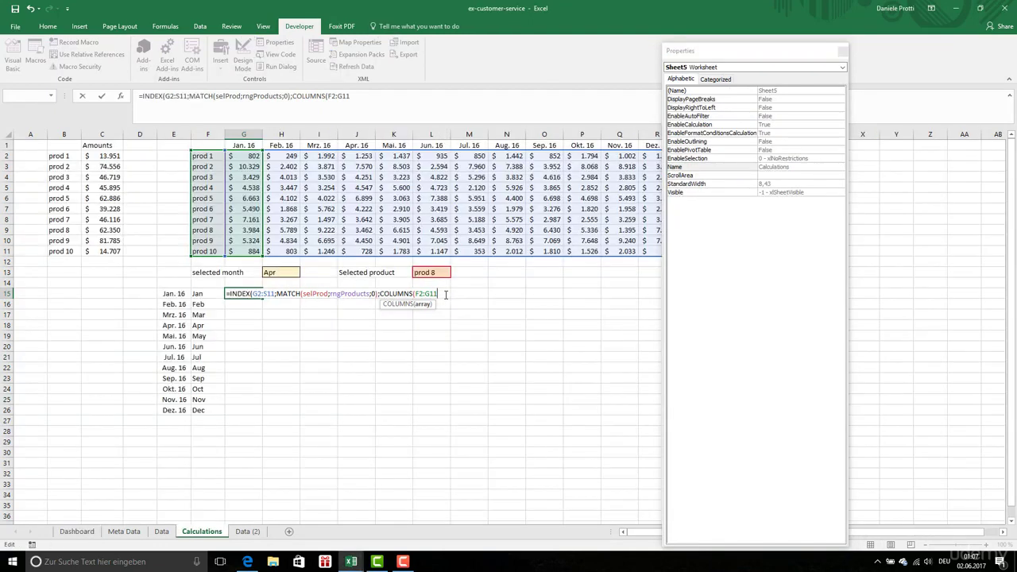
pyautogui.write('))')
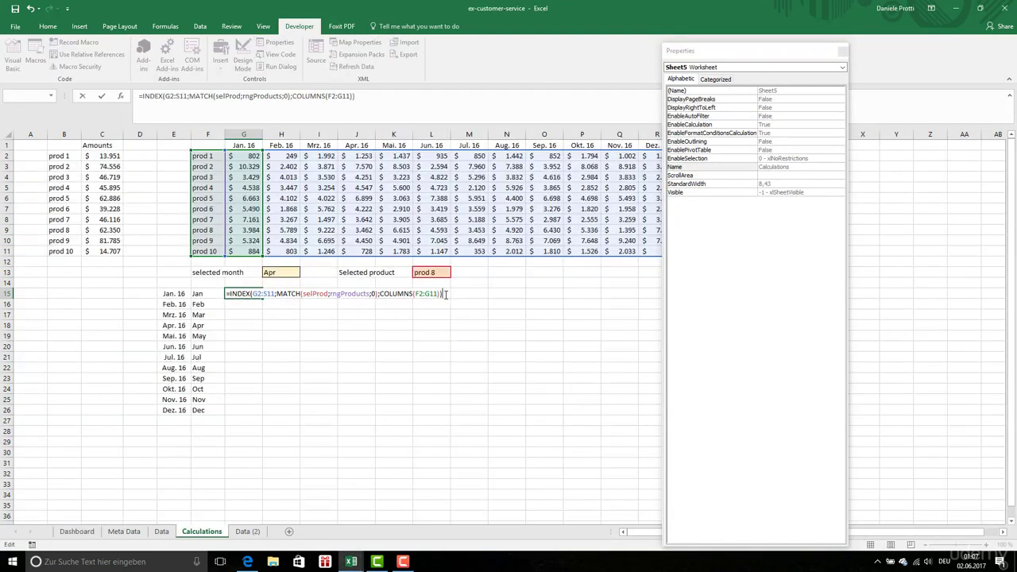
pyautogui.press('Return')
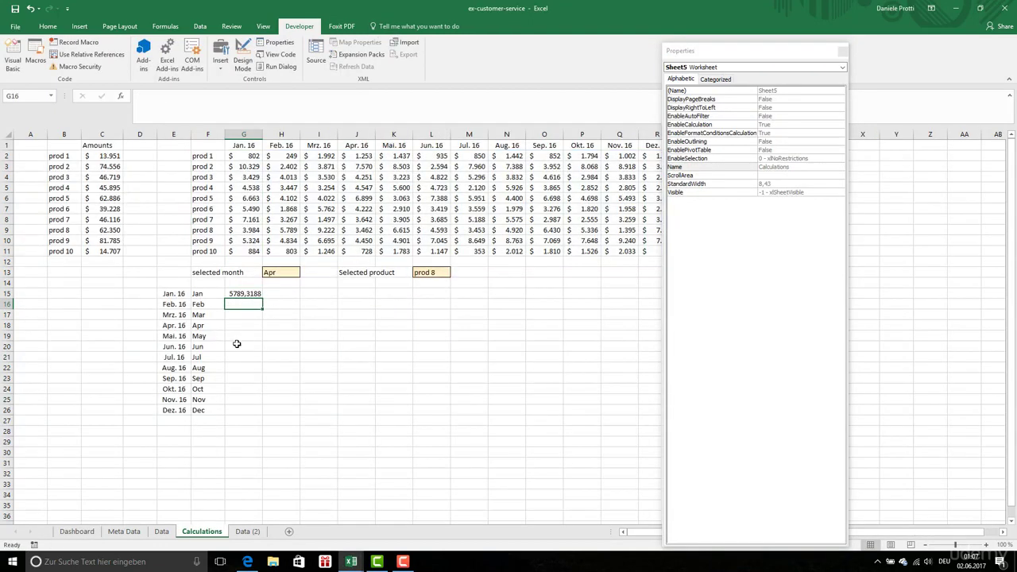
pyautogui.click(245, 293)
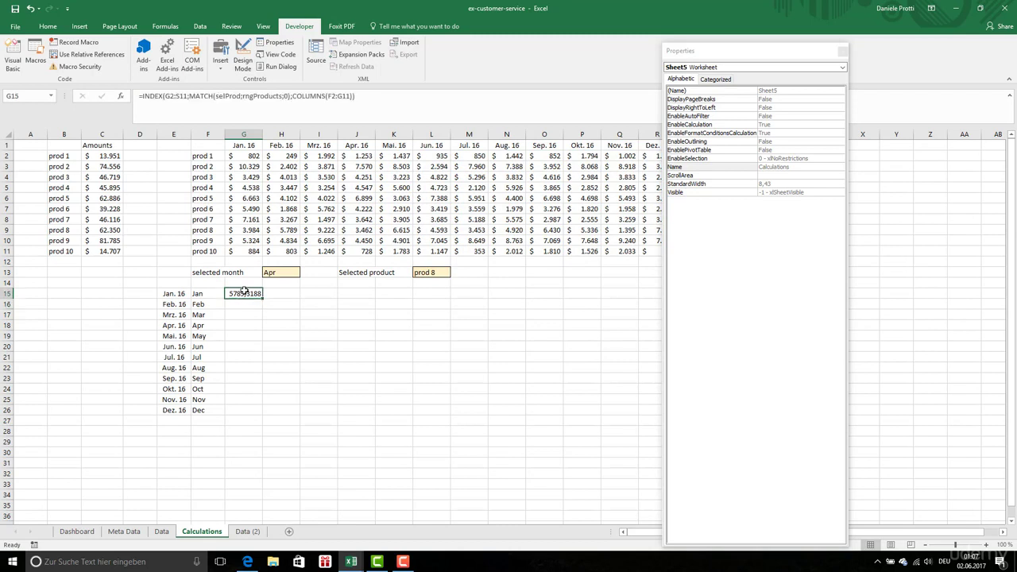
# Step: Replace COLUMNS(F2:G11) in G15's formula with MATCH(selMonth;G1:R1;0), which yields #N/A
pyautogui.click(369, 148)
pyautogui.click(244, 293)
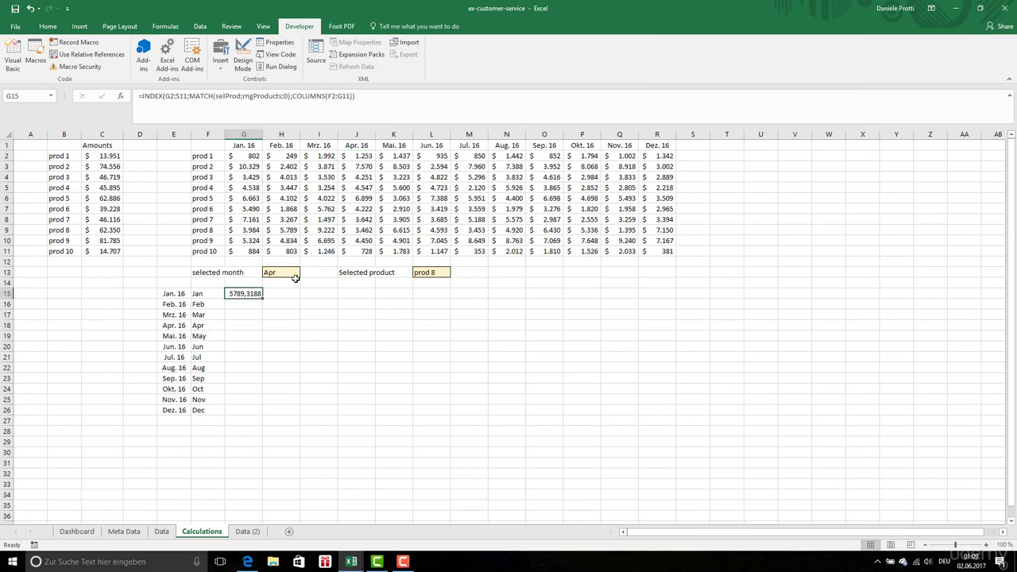
pyautogui.click(294, 95)
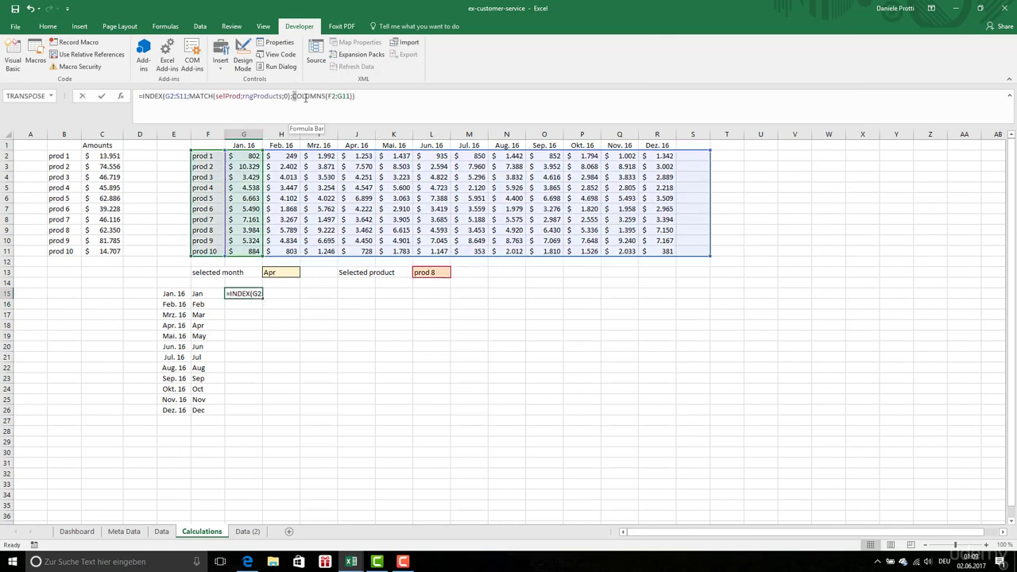
pyautogui.moveTo(294, 96); pyautogui.dragTo(355, 96)
pyautogui.write('MATCH')
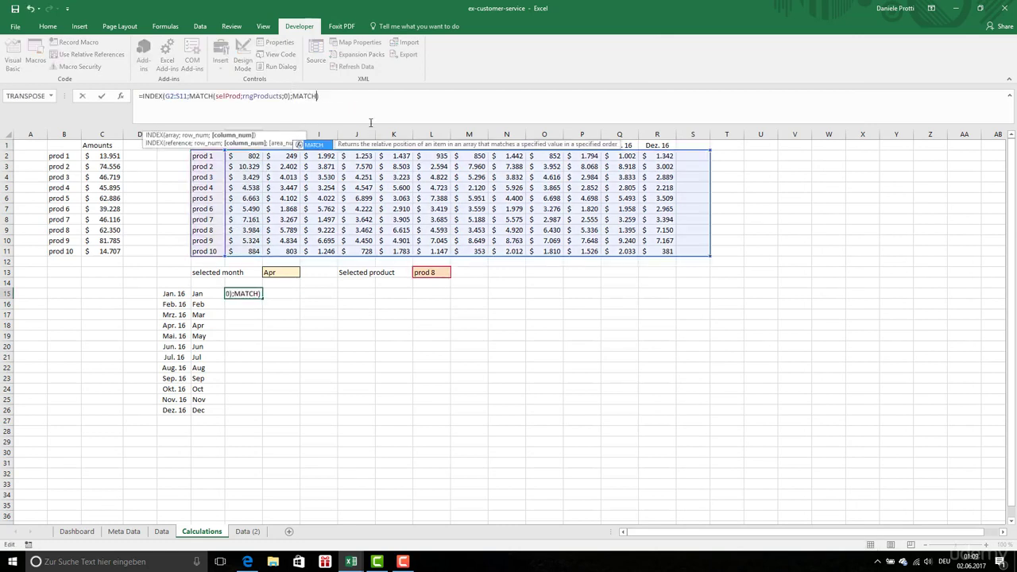
pyautogui.write('(')
pyautogui.click(287, 273)
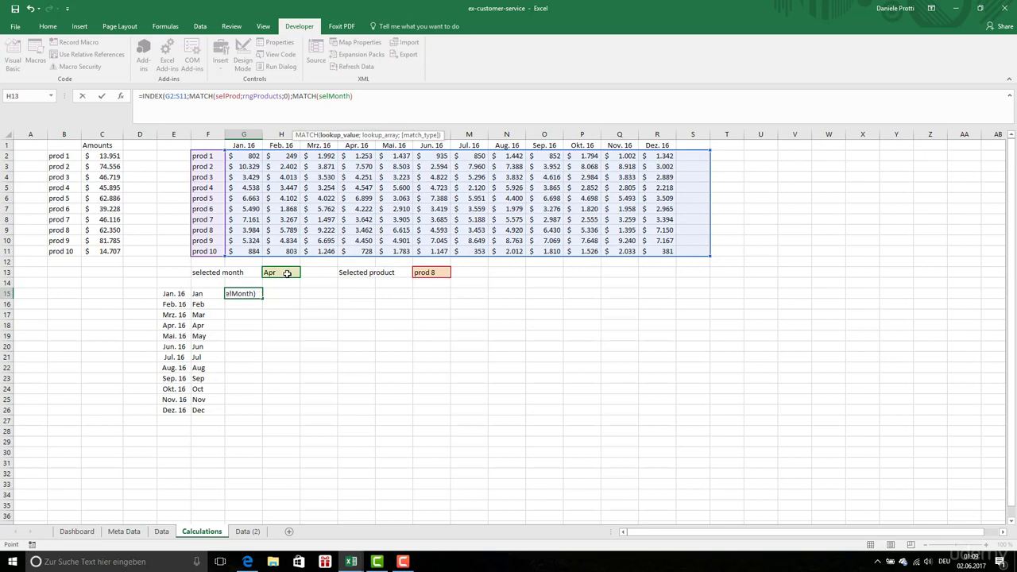
pyautogui.write(';')
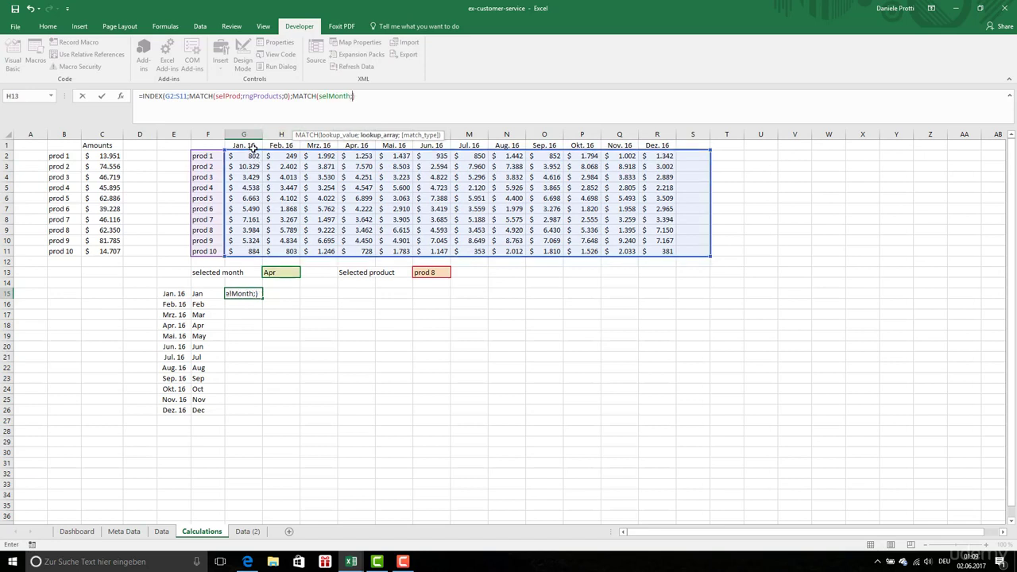
pyautogui.click(253, 146)
pyautogui.hotkey('ctrl', 'shift', 'Right')
pyautogui.write(';0)')
pyautogui.press('Return')
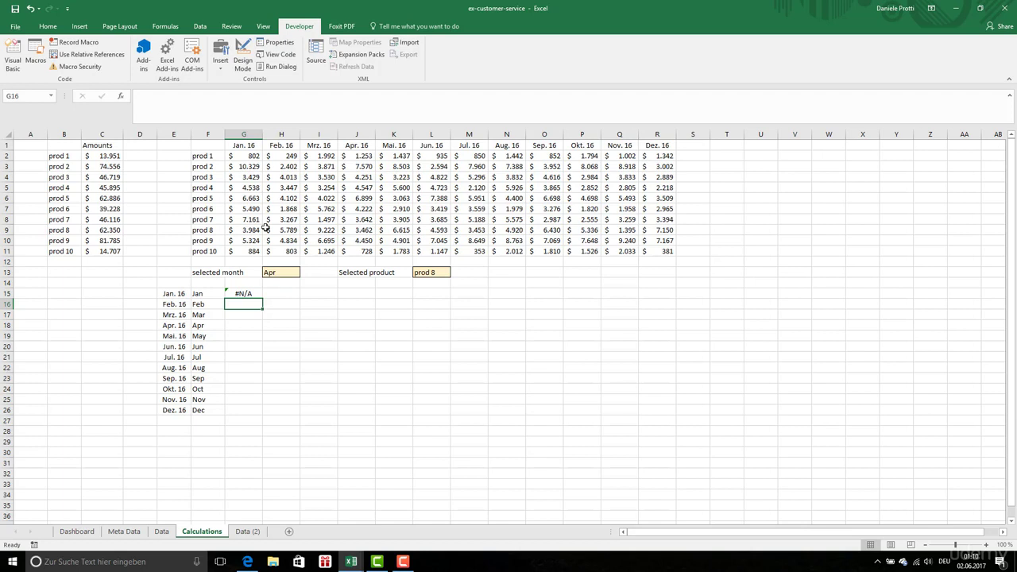
pyautogui.click(243, 294)
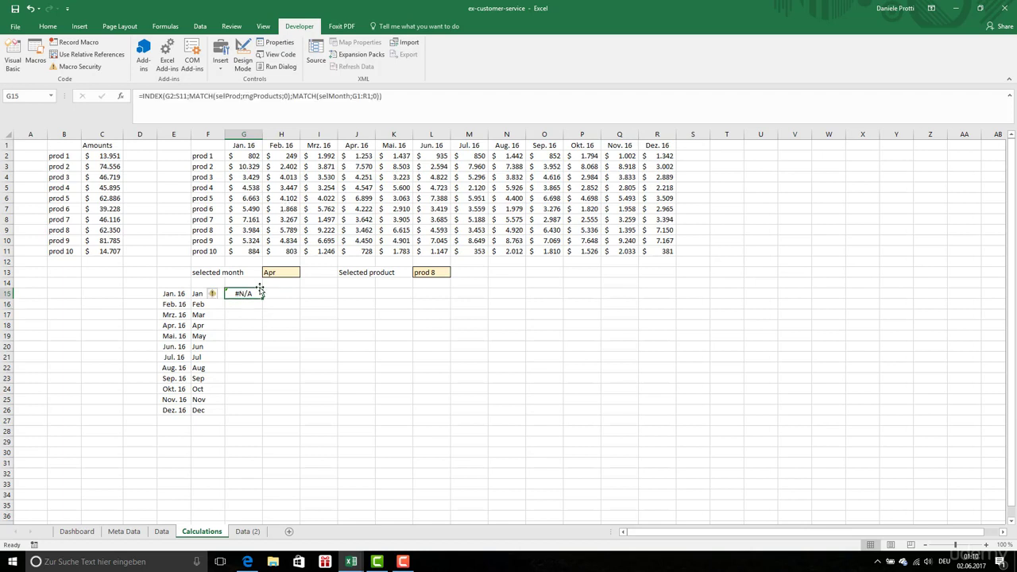
pyautogui.click(280, 274)
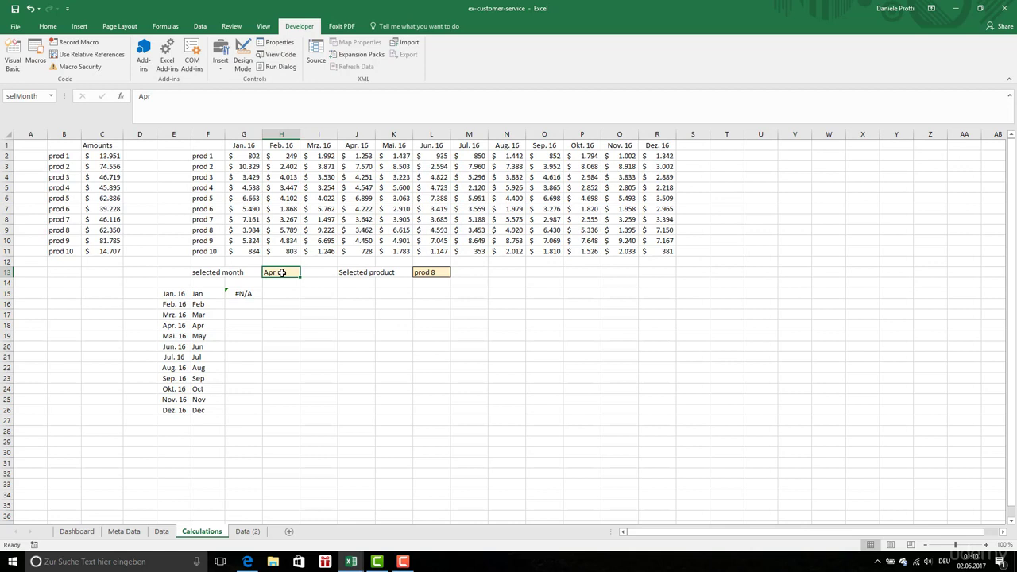
# Step: Insert a blank row above the monthly table's header row
pyautogui.click(243, 293)
pyautogui.click(244, 144)
pyautogui.click(7, 145)
pyautogui.rightClick(6, 144)
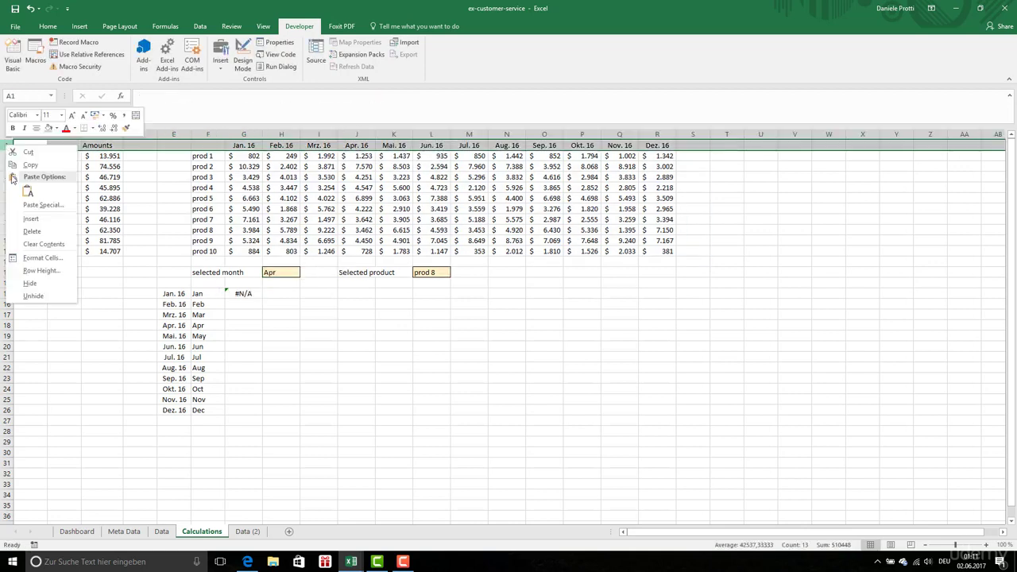
pyautogui.click(30, 219)
# Step: Fill G1:R1 with the array formula {=TRANSPOSE(F16:F27)} showing Jan through Dec
pyautogui.click(236, 147)
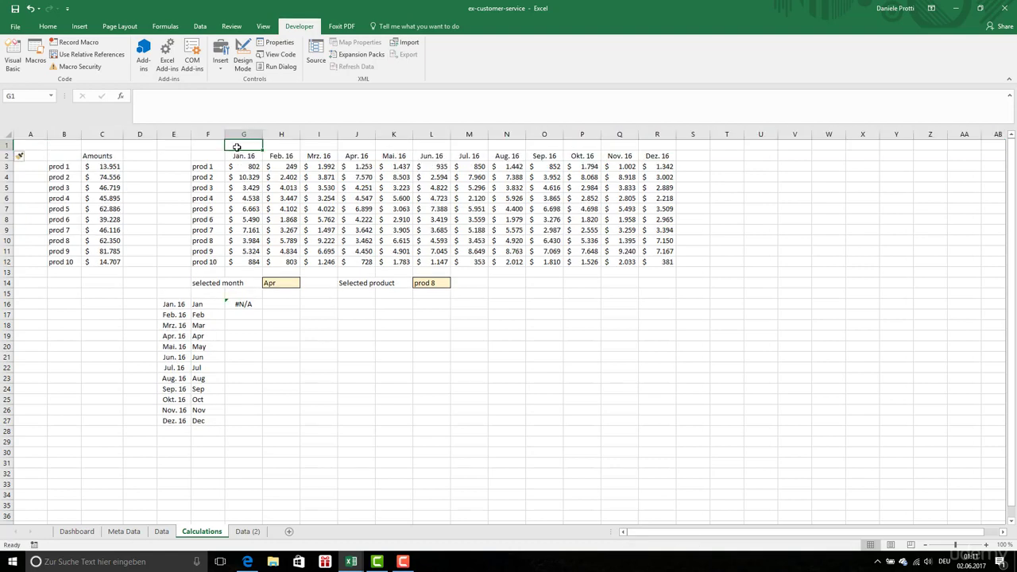
pyautogui.hotkey('shift', 'Right')
pyautogui.hotkey('shift', 'Right')
pyautogui.hotkey('shift', 'Right')
pyautogui.hotkey('shift', 'Right')
pyautogui.hotkey('shift', 'Right')
pyautogui.hotkey('shift', 'Right')
pyautogui.hotkey('shift', 'Right')
pyautogui.hotkey('shift', 'Right')
pyautogui.hotkey('shift', 'Right')
pyautogui.hotkey('shift', 'Right')
pyautogui.hotkey('shift', 'Right')
pyautogui.hotkey('shift', 'Right')
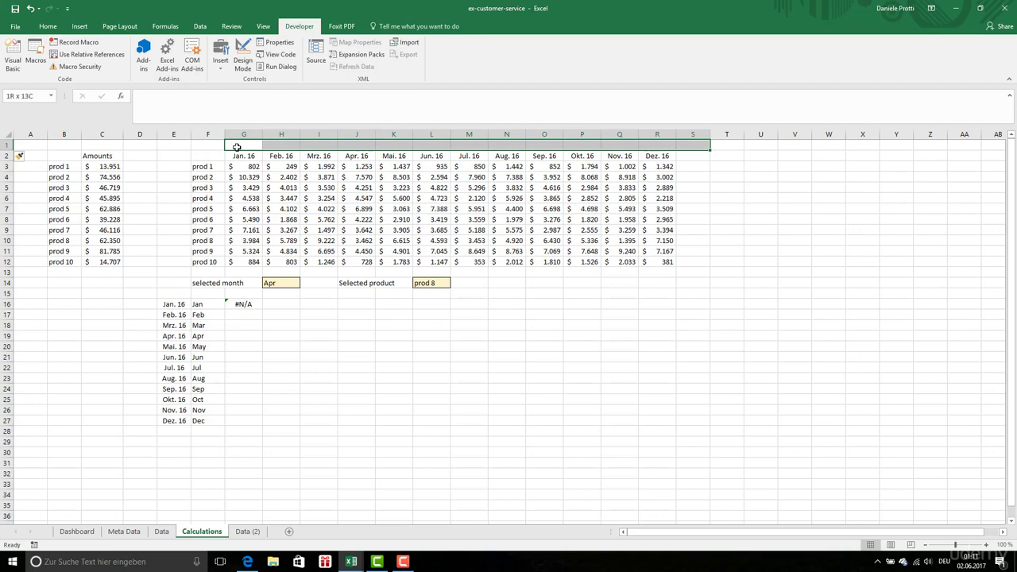
pyautogui.hotkey('shift', 'Left')
pyautogui.click(141, 100)
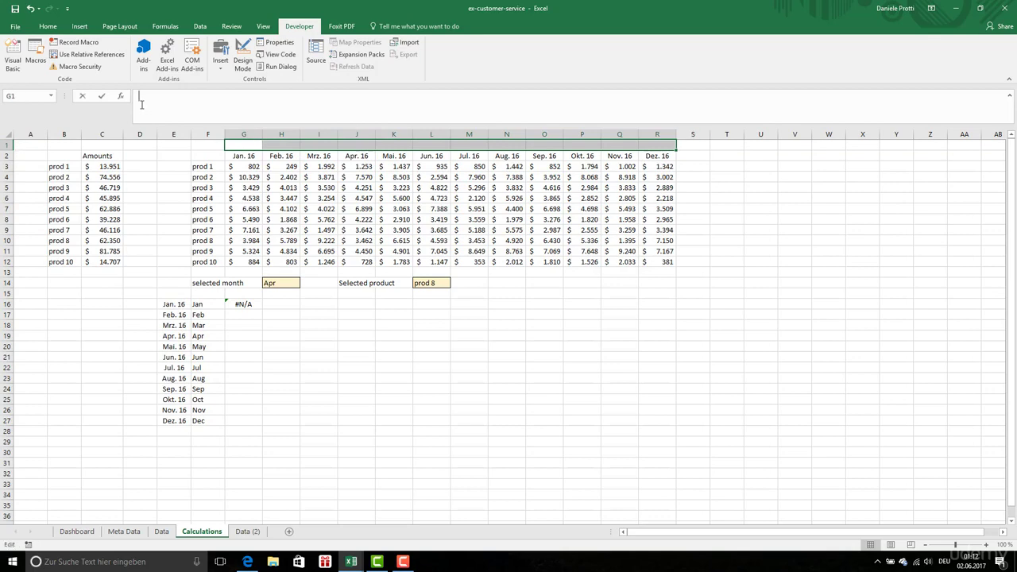
pyautogui.write('=')
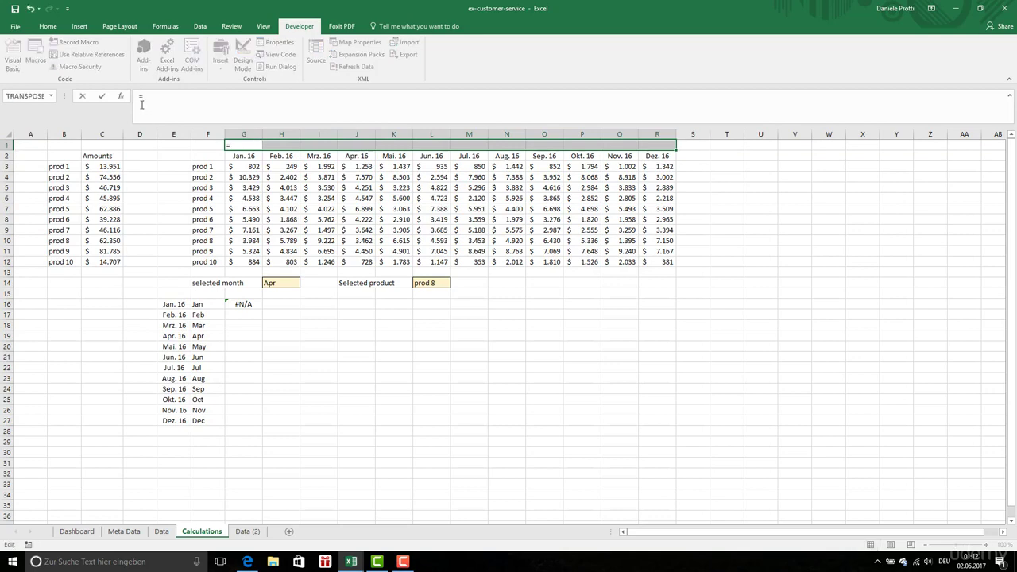
pyautogui.write('TRA')
pyautogui.press('Tab')
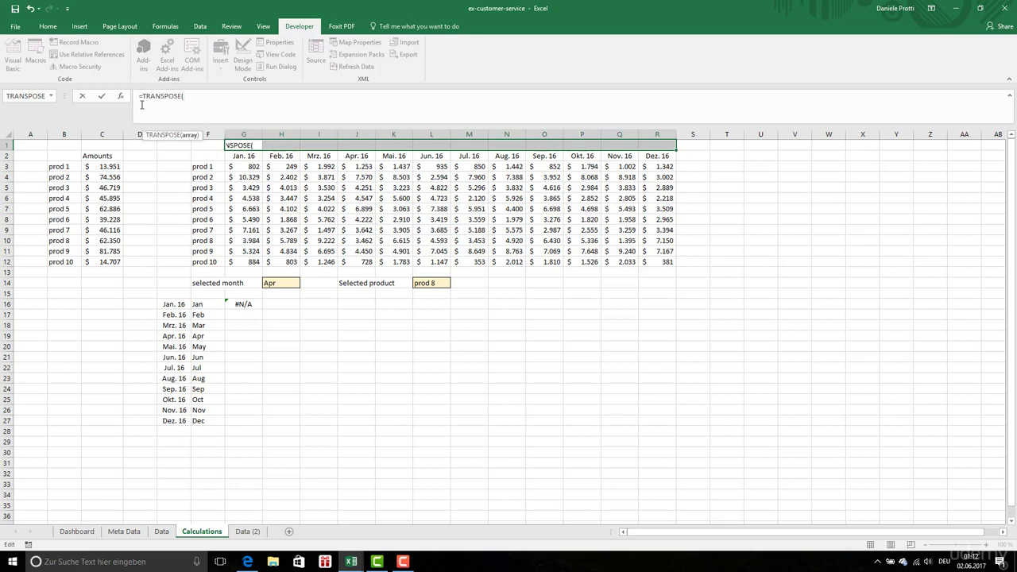
pyautogui.moveTo(208, 420); pyautogui.dragTo(208, 304)
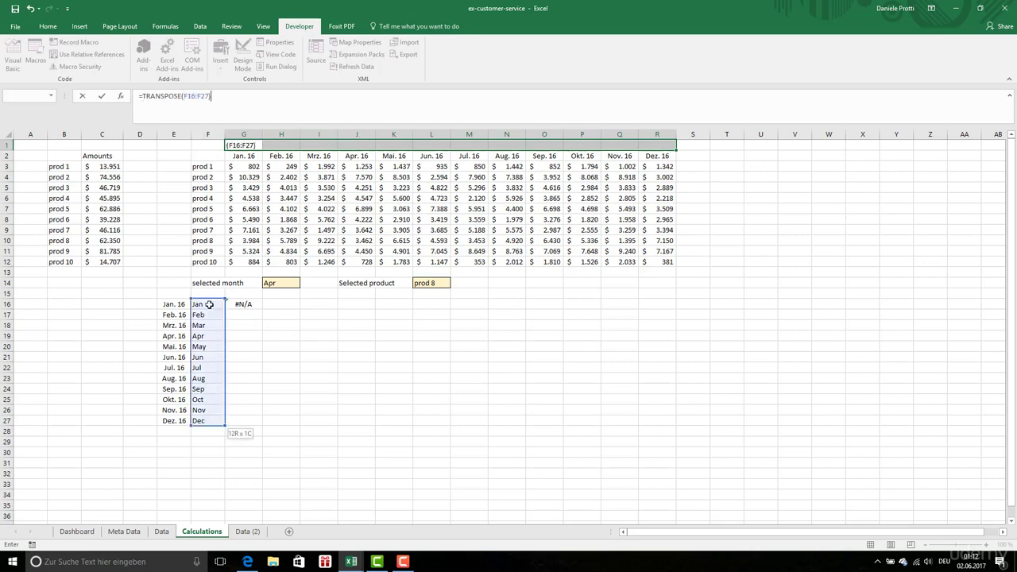
pyautogui.hotkey('ctrl', 'shift', 'Return')
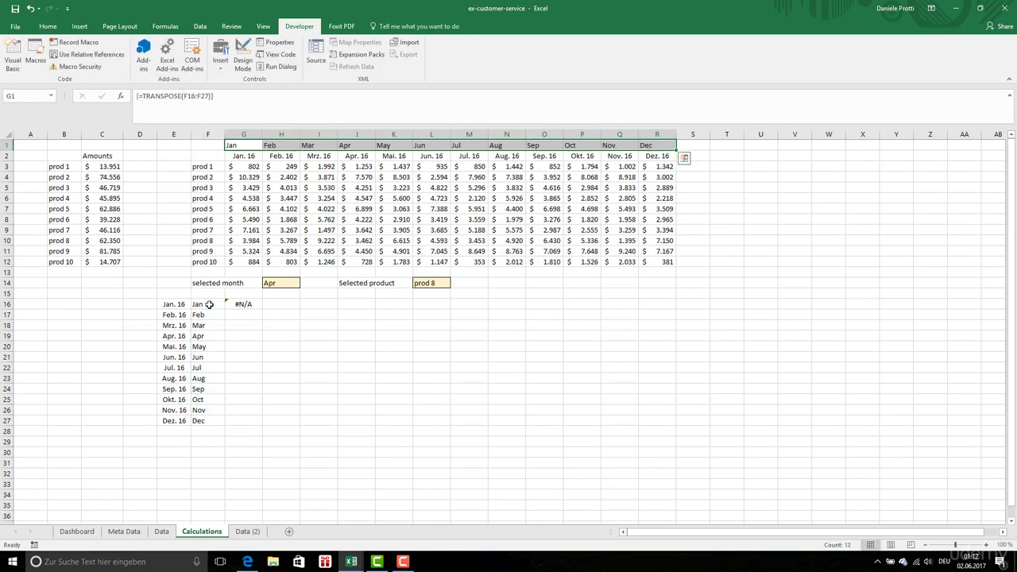
pyautogui.click(286, 285)
pyautogui.click(245, 304)
# Step: Repoint G16's month MATCH range from G2:R2 to G1:R1 and confirm it returns 3462,0838, matching J10
pyautogui.click(336, 96)
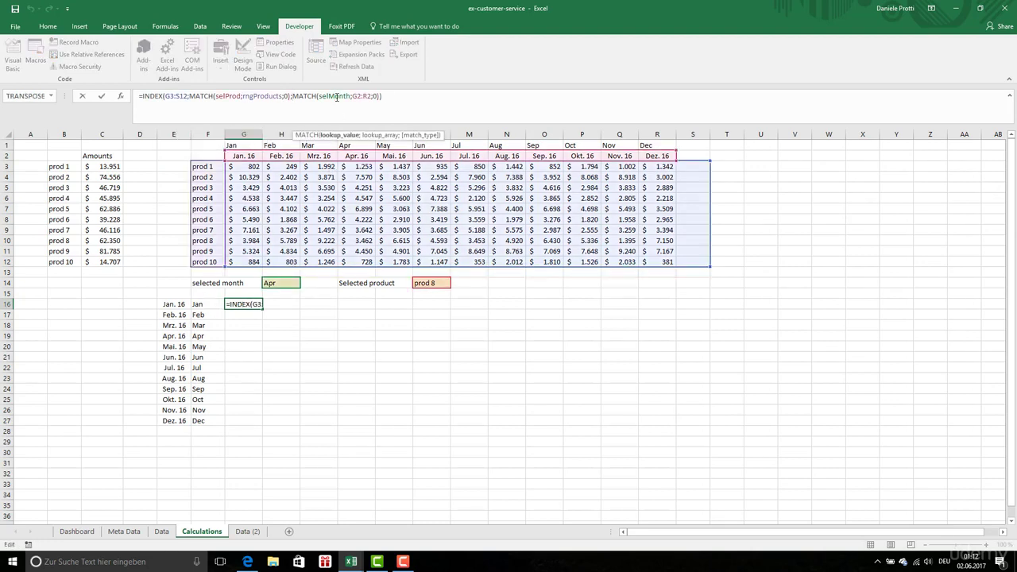
pyautogui.moveTo(336, 151); pyautogui.dragTo(335, 143)
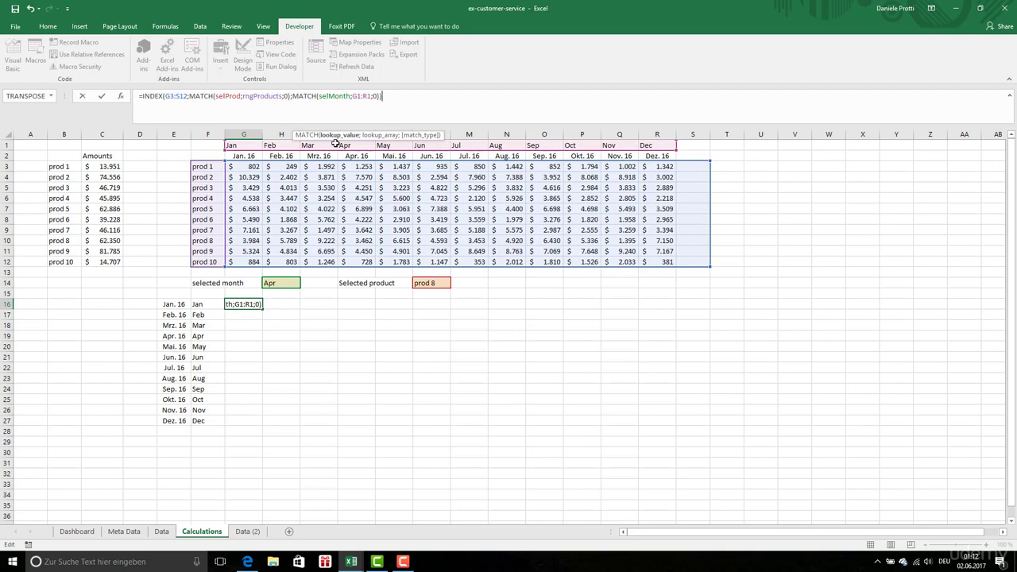
pyautogui.press('Return')
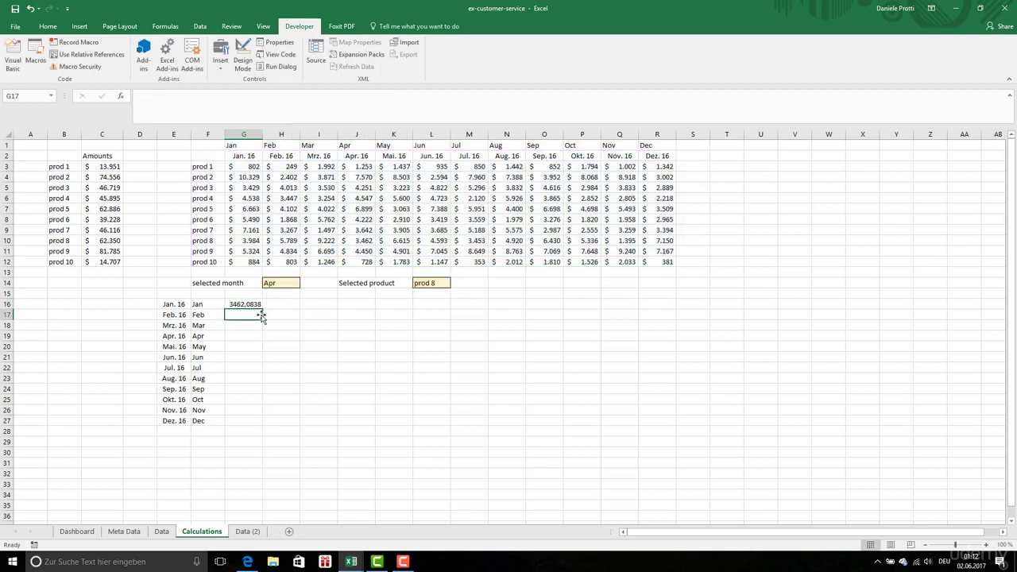
pyautogui.click(254, 304)
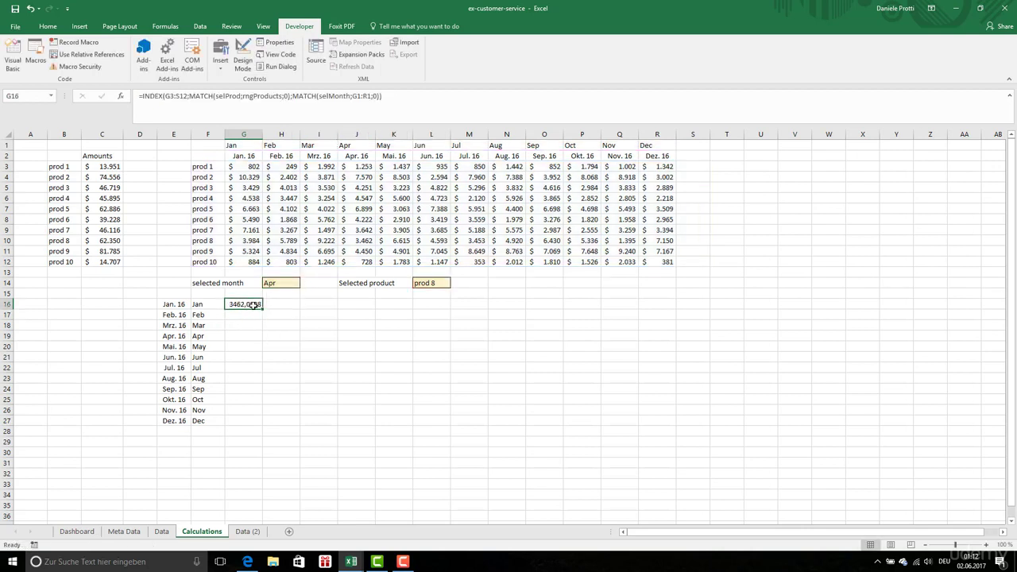
pyautogui.click(356, 241)
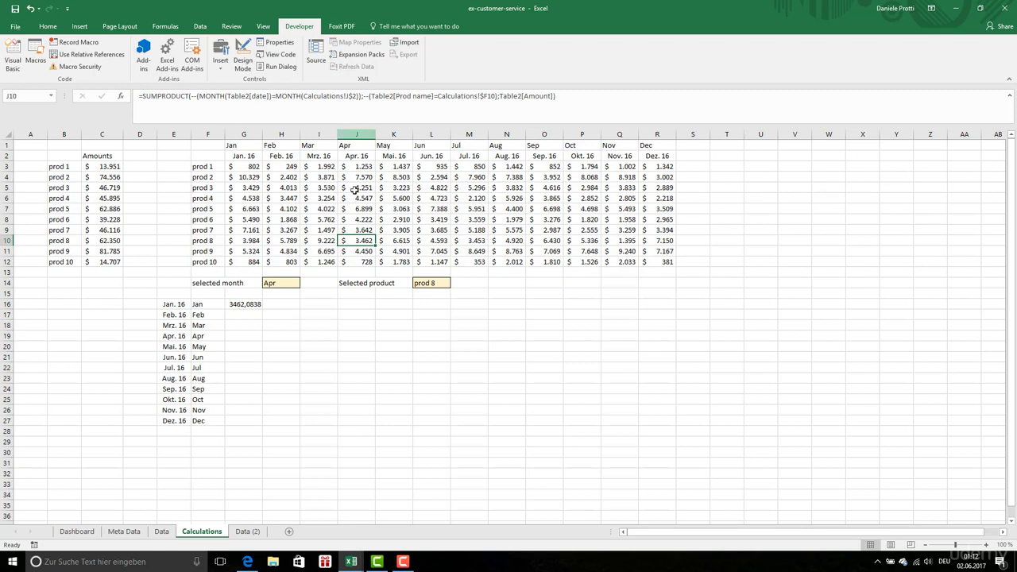
pyautogui.click(254, 304)
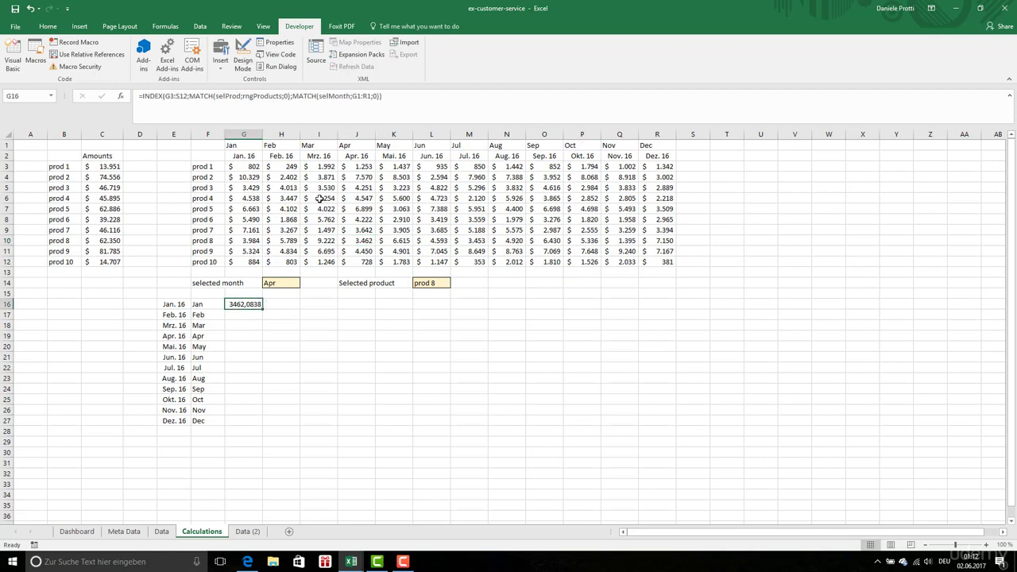
pyautogui.click(244, 166)
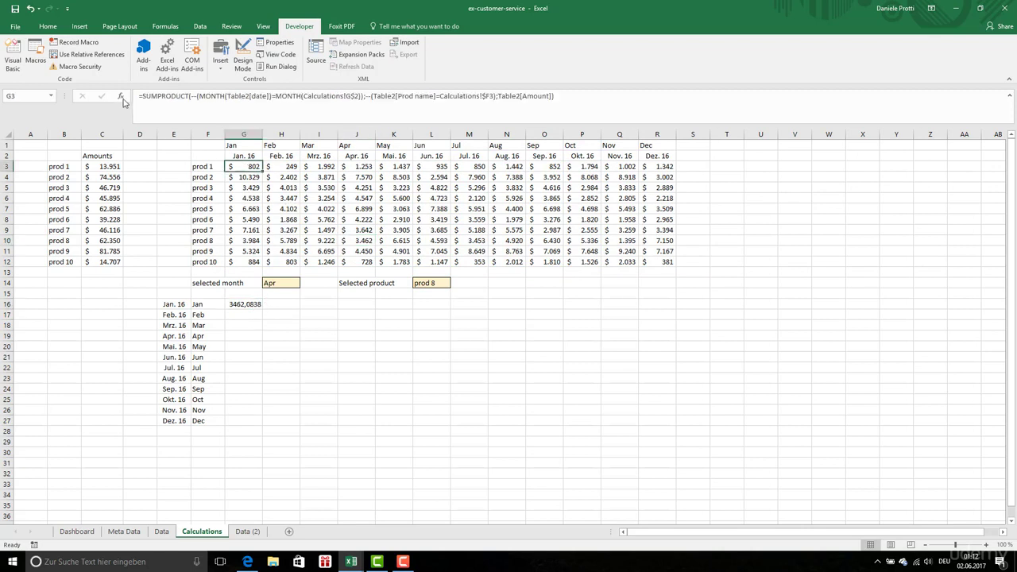
# Step: Copy G3's dollar formatting onto G16 and fill the formula down to G27
pyautogui.click(47, 26)
pyautogui.click(52, 66)
pyautogui.click(252, 304)
pyautogui.doubleClick(261, 309)
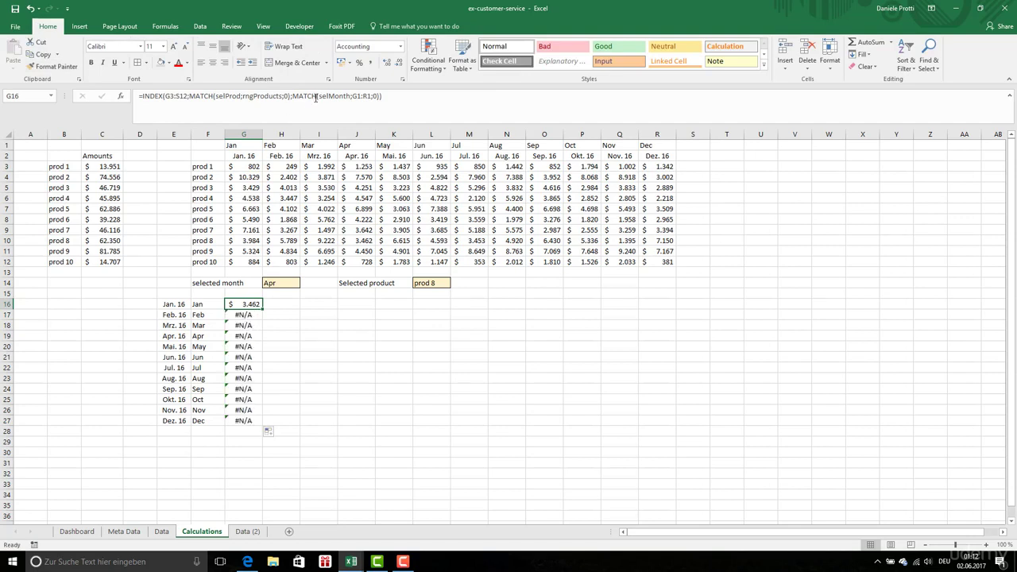
# Step: Make the month lookup range and INDEX data range absolute with $ anchors
pyautogui.click(358, 96)
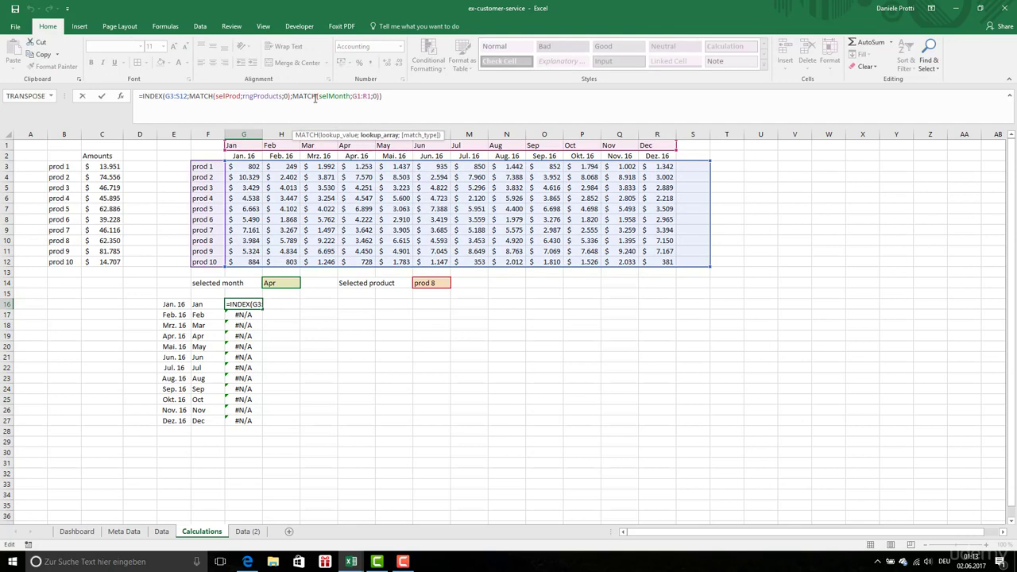
pyautogui.press('F4')
pyautogui.click(176, 96)
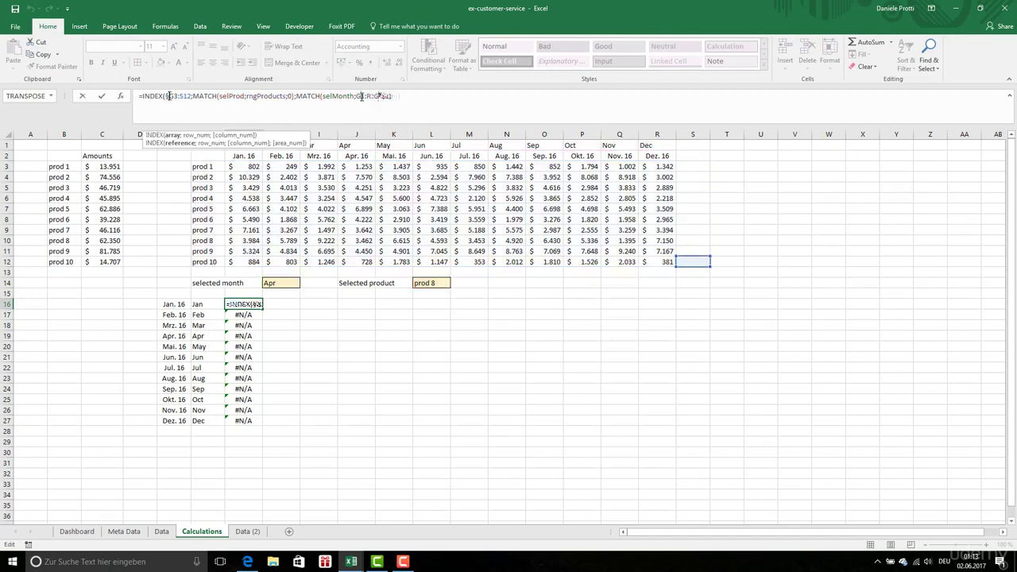
pyautogui.press('F4')
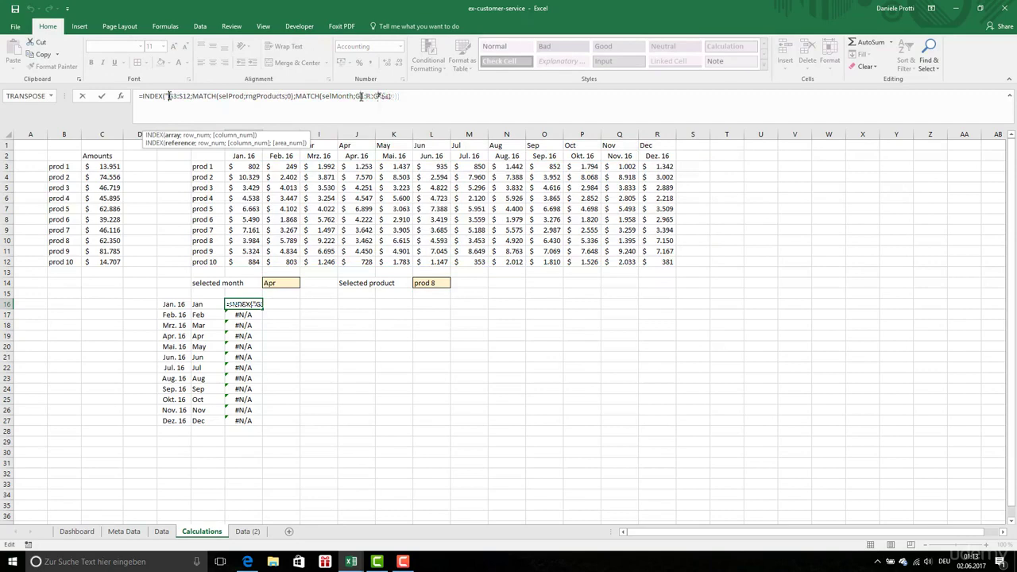
pyautogui.click(503, 282)
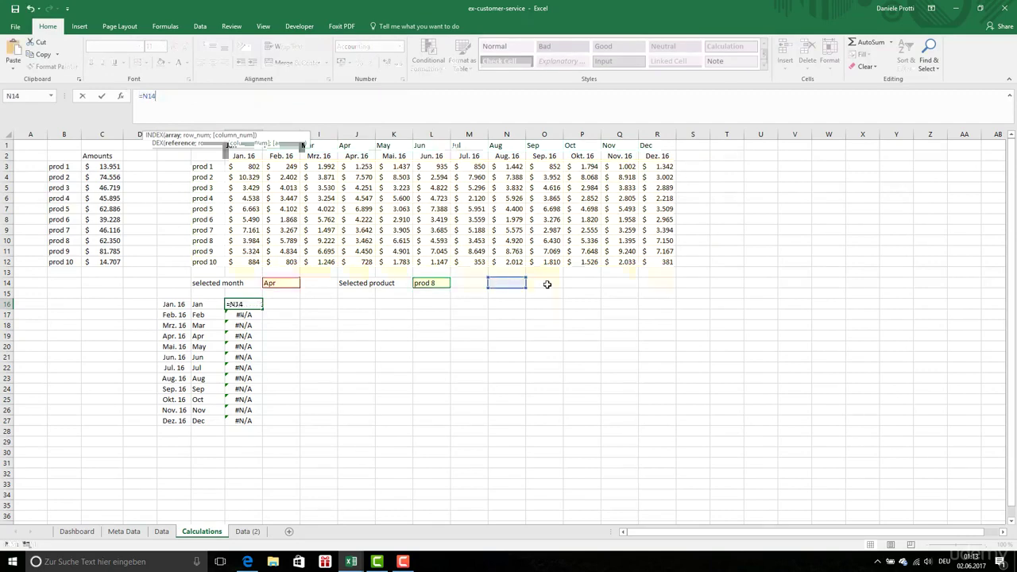
pyautogui.press('Return')
# Step: Check O14's lookup against the selected product and give it US dollar accounting format
pyautogui.click(545, 289)
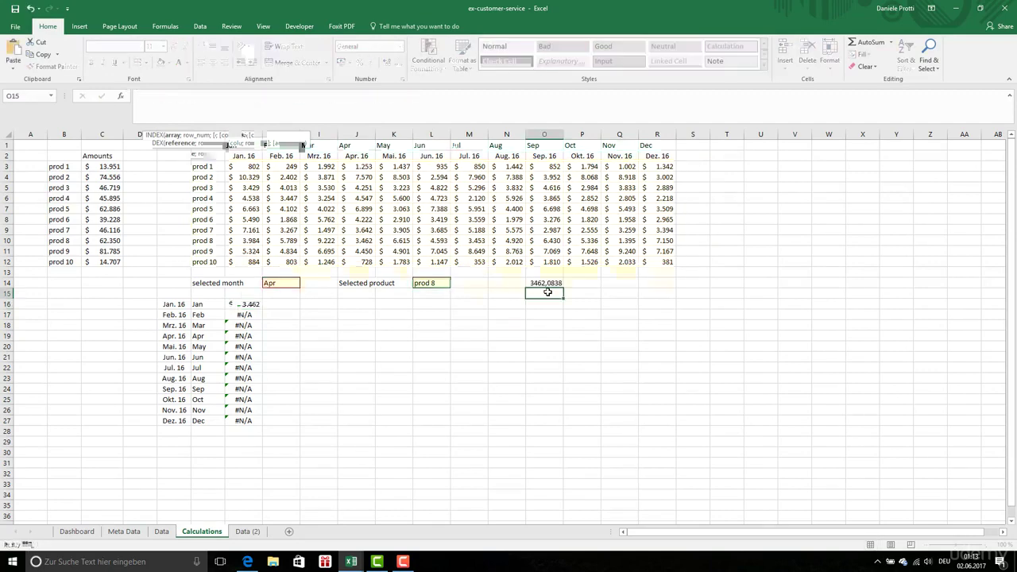
pyautogui.click(441, 283)
pyautogui.click(540, 283)
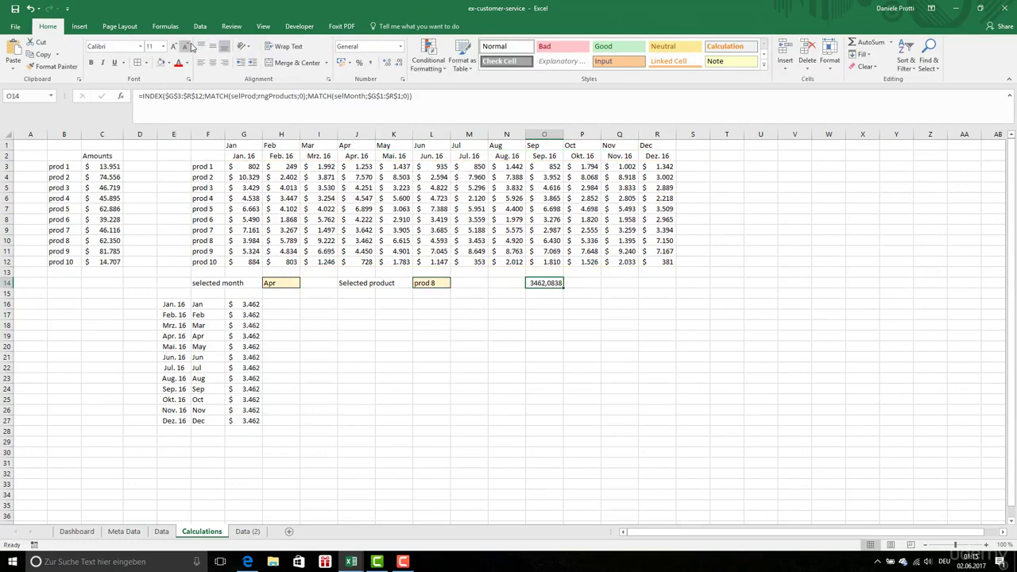
pyautogui.click(349, 67)
pyautogui.click(387, 88)
# Step: Clear the G16:G27 results and switch to the Dashboard sheet
pyautogui.moveTo(248, 306); pyautogui.dragTo(251, 420)
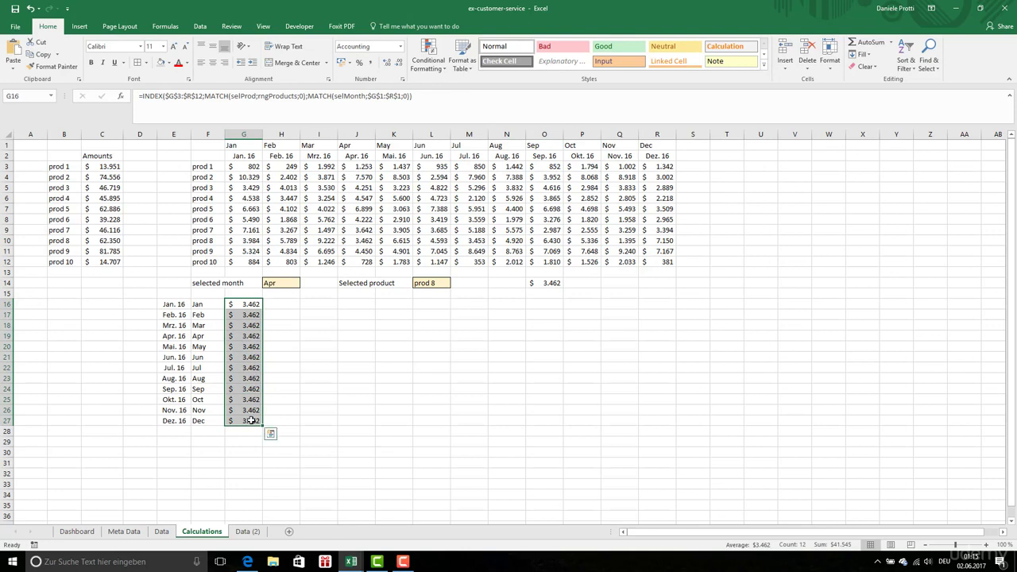
pyautogui.press('Delete')
pyautogui.hotkey('ctrl', 'pageup')
pyautogui.hotkey('ctrl', 'pageup')
pyautogui.hotkey('ctrl', 'pageup')
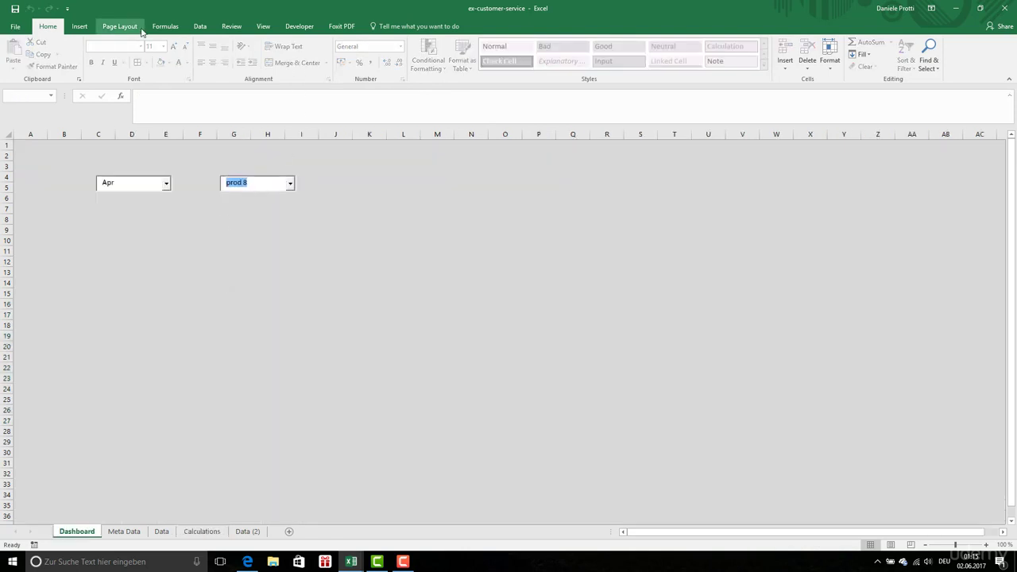
# Step: Turn on Design Mode and move the prod 8 dropdown over to column O
pyautogui.click(299, 26)
pyautogui.click(242, 60)
pyautogui.moveTo(271, 188); pyautogui.dragTo(557, 188)
pyautogui.click(301, 262)
# Step: Return to the Calculations sheet and select the Jan cell F16
pyautogui.moveTo(354, 561)
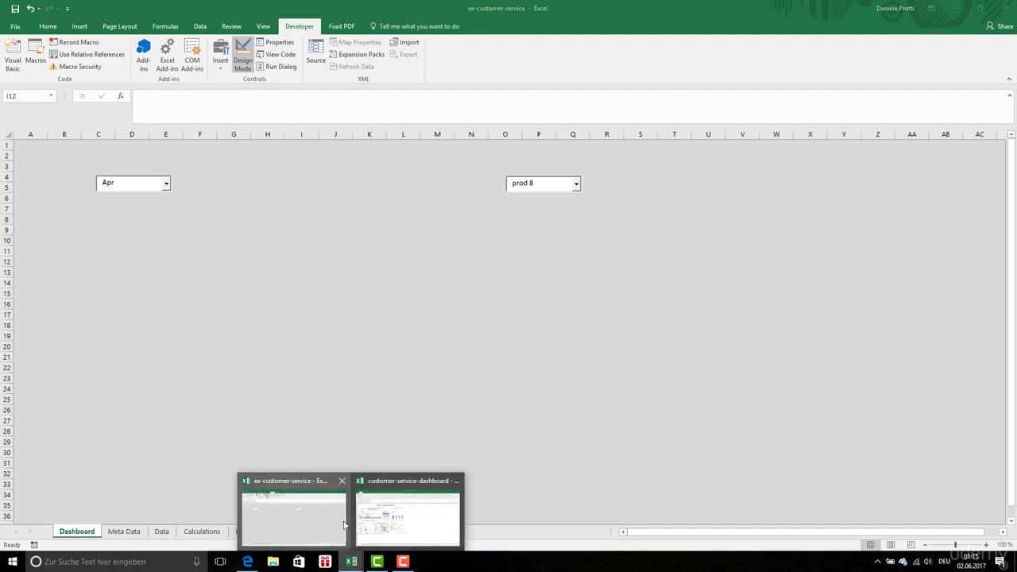
pyautogui.click(202, 530)
pyautogui.click(213, 304)
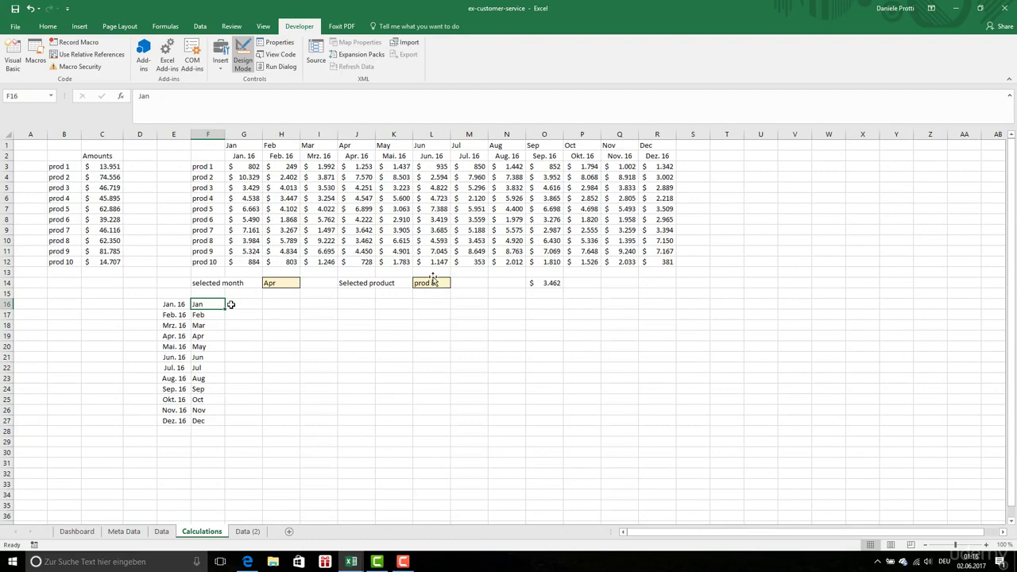
# Step: In G16, enter =INDEX(G3:R12;MATCH(selProd;rngProducts;0);COLUMNS(G1:R1)), returning 7149,8021
pyautogui.click(232, 305)
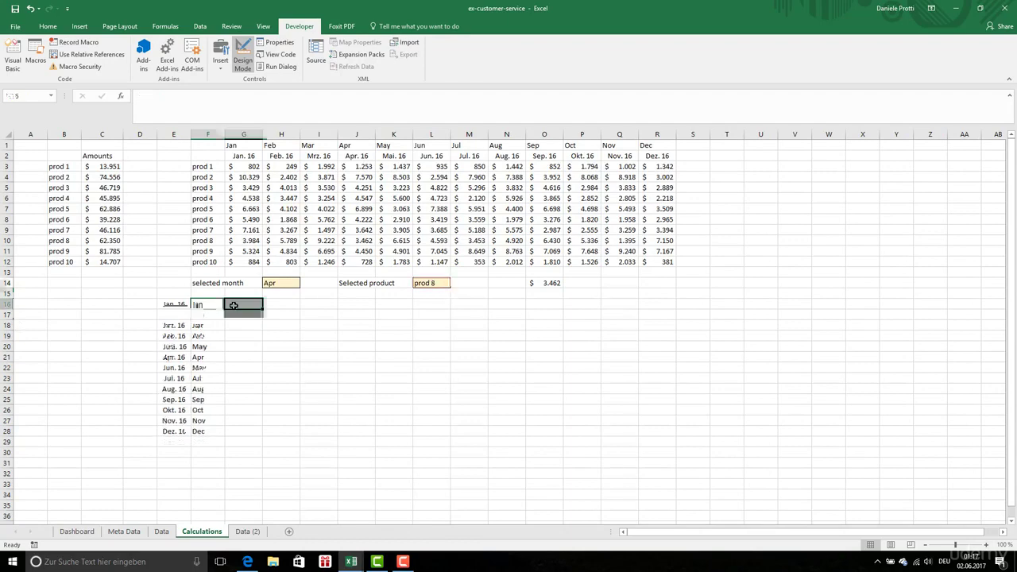
pyautogui.write('=')
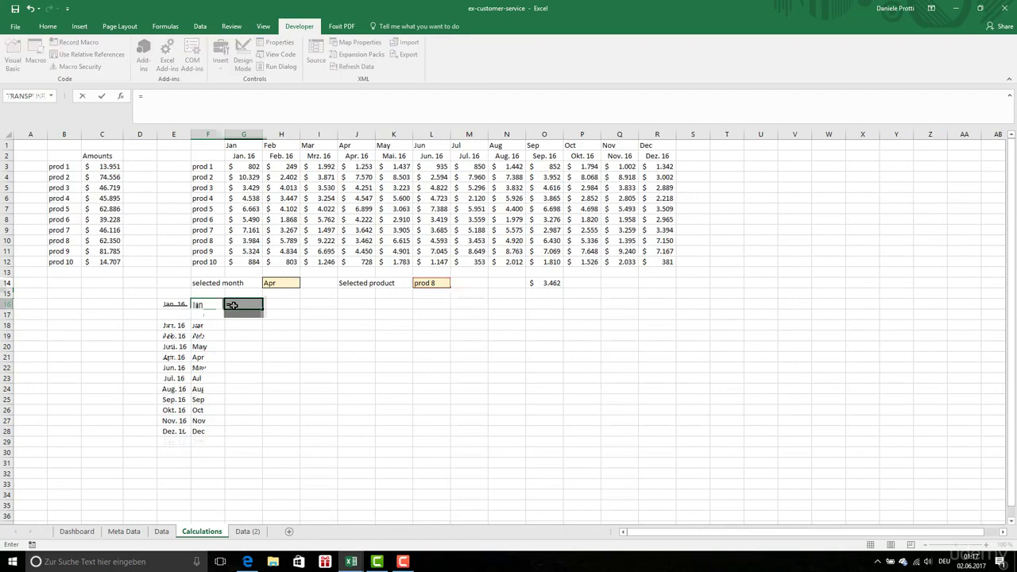
pyautogui.moveTo(238, 167); pyautogui.dragTo(647, 262)
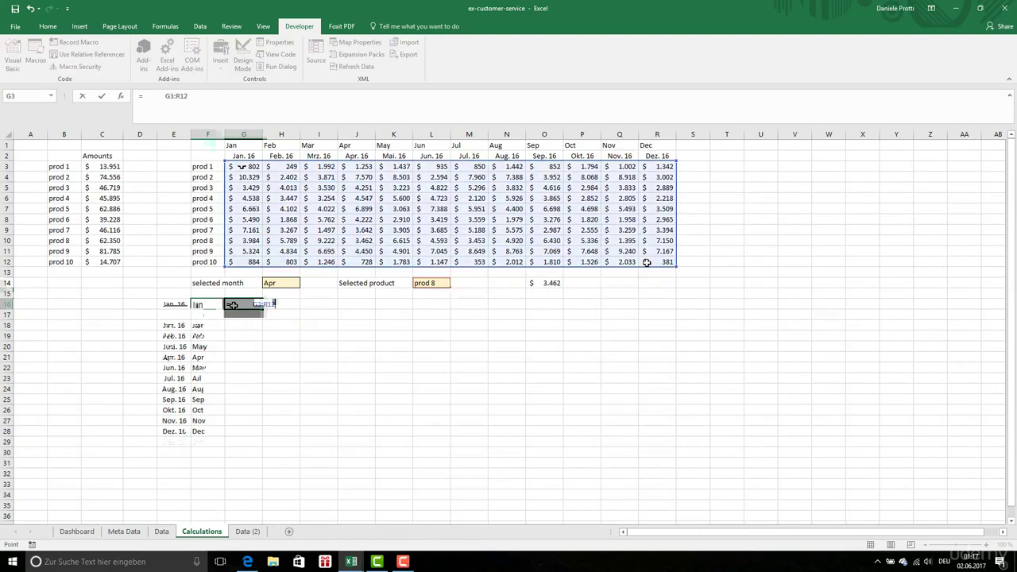
pyautogui.write(';MAT')
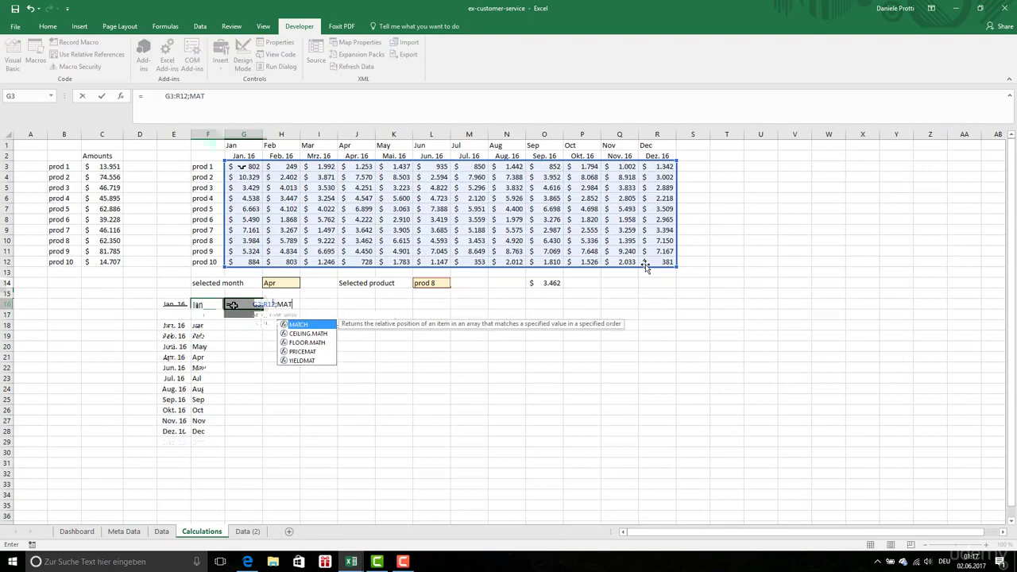
pyautogui.press('Tab')
pyautogui.click(435, 284)
pyautogui.write(';')
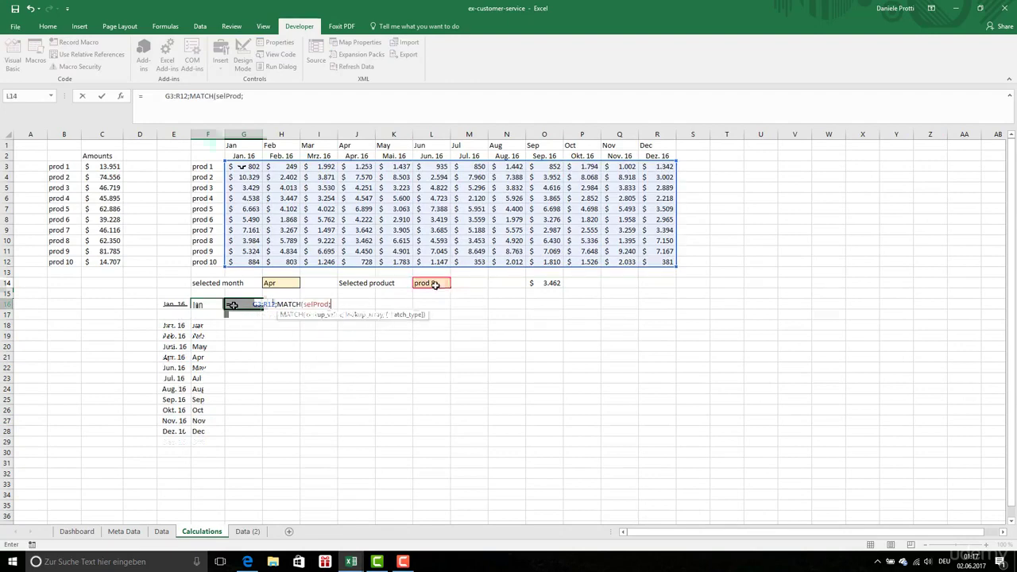
pyautogui.moveTo(205, 167); pyautogui.dragTo(210, 262)
pyautogui.write(';0);')
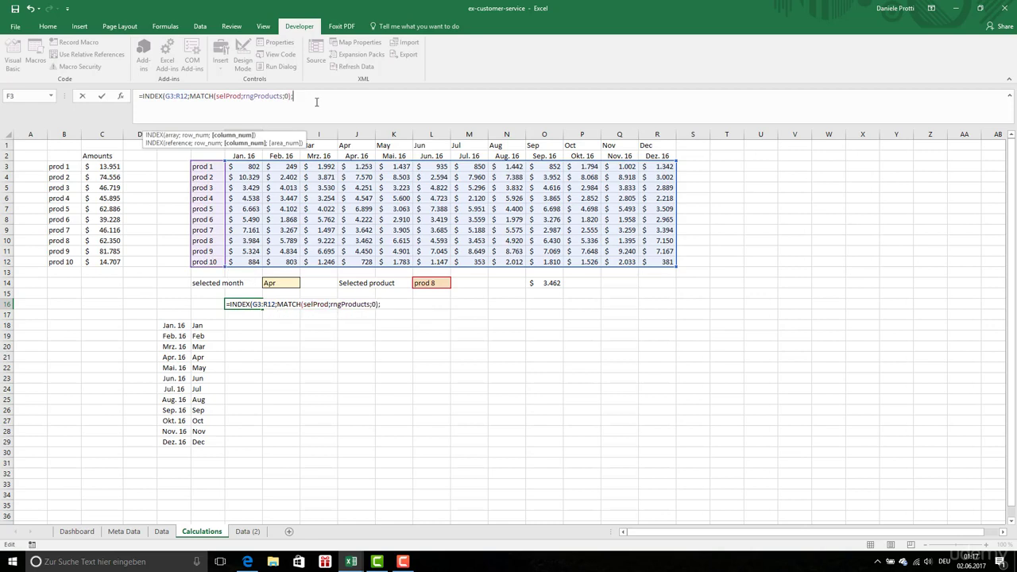
pyautogui.write('COLUMNS')
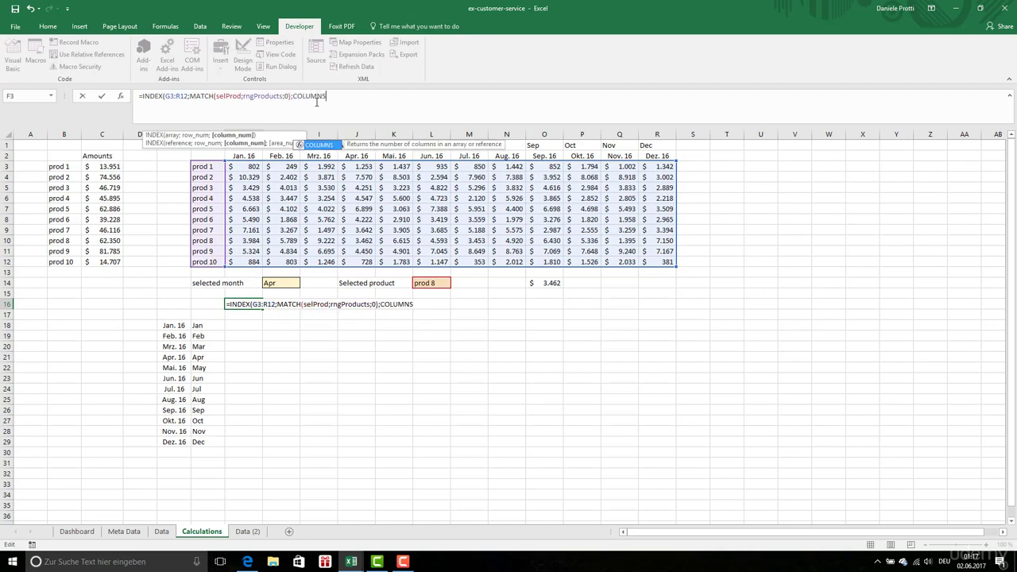
pyautogui.write('(')
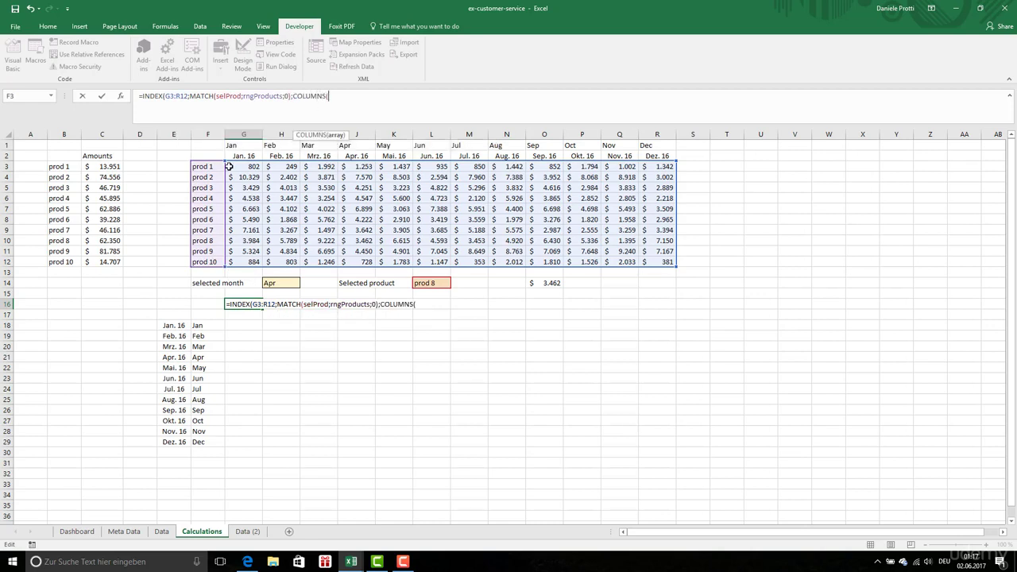
pyautogui.moveTo(236, 144); pyautogui.dragTo(651, 143)
pyautogui.write('))')
pyautogui.press('Return')
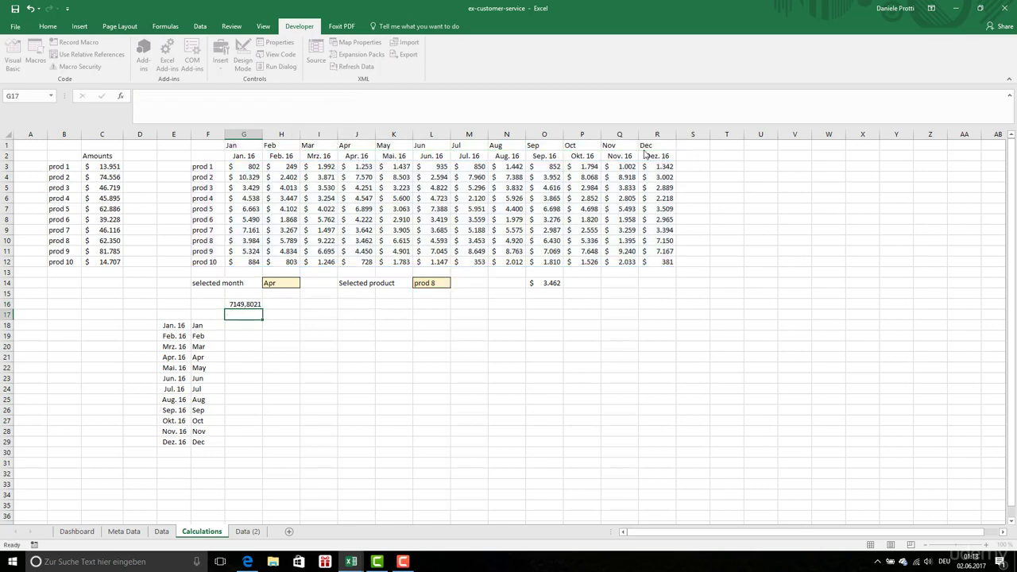
# Step: Anchor G16's formula references with $ signs on the G3:R12 data range and G1:R1 columns range
pyautogui.click(239, 304)
pyautogui.moveTo(264, 311); pyautogui.dragTo(672, 311)
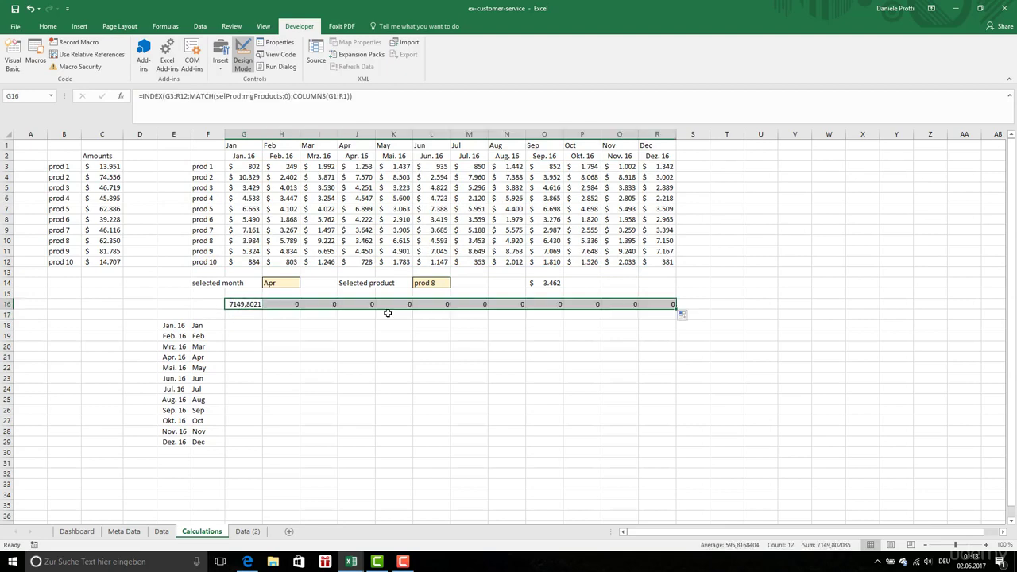
pyautogui.click(244, 304)
pyautogui.click(169, 95)
pyautogui.write('$')
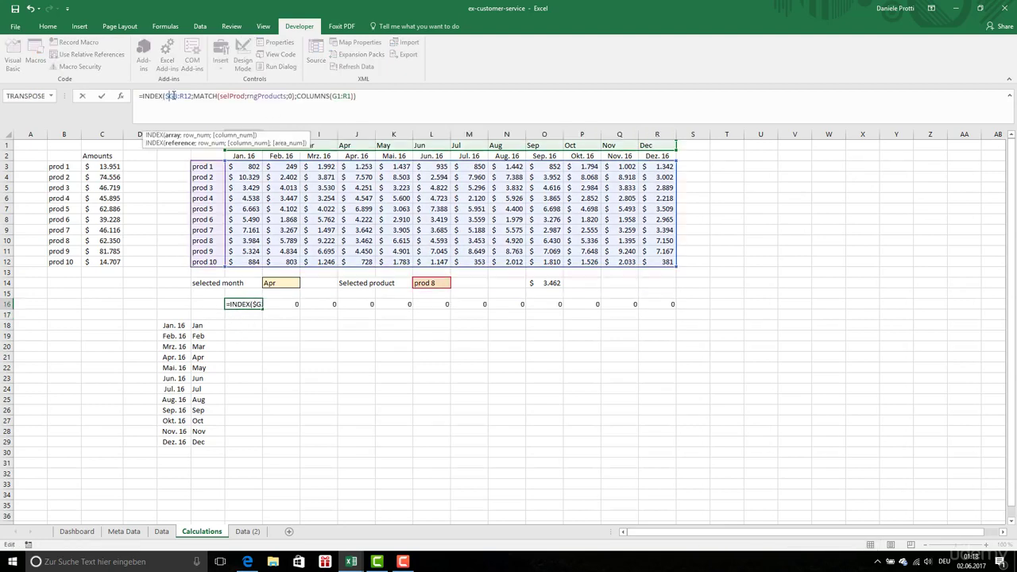
pyautogui.click(179, 96)
pyautogui.write('$')
pyautogui.click(185, 96)
pyautogui.write('$')
pyautogui.click(191, 96)
pyautogui.write('$')
pyautogui.click(334, 96)
pyautogui.write('$')
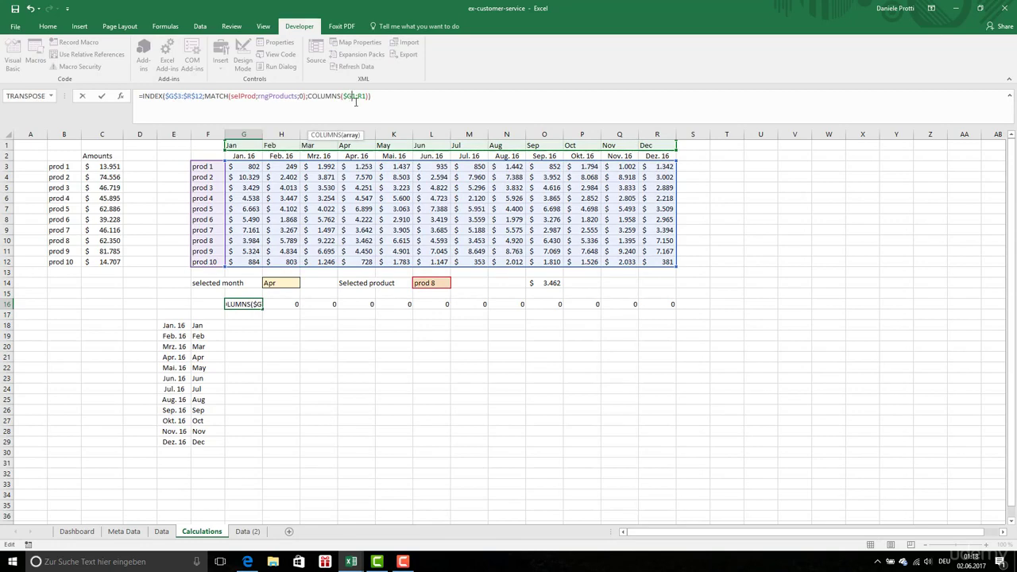
pyautogui.click(354, 96)
pyautogui.write('$')
pyautogui.press('End')
pyautogui.write('$')
pyautogui.press('Return')
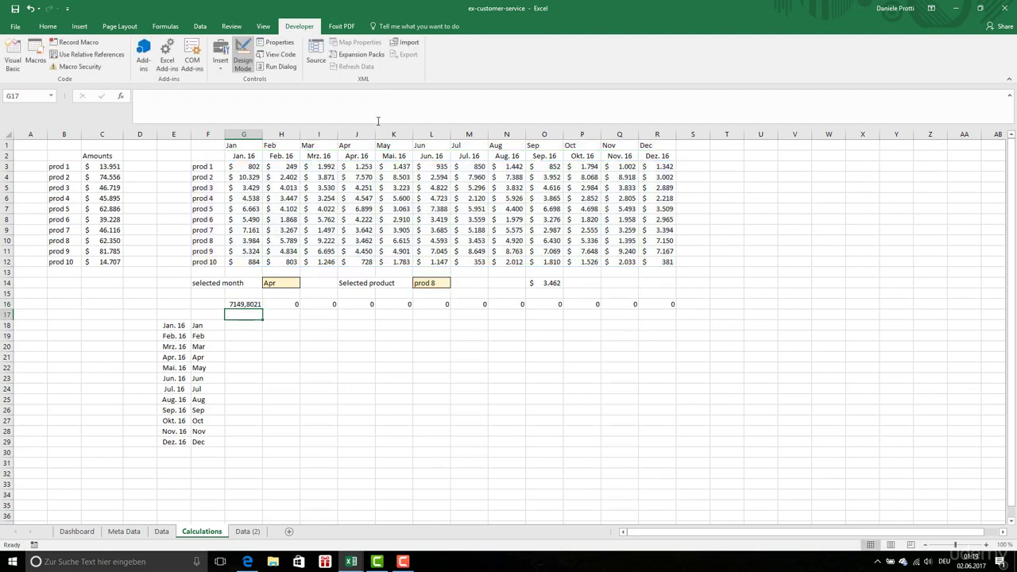
# Step: Paste G16 across to R16, then fix the #REF! by ending the COLUMNS range at G1
pyautogui.press('Up')
pyautogui.hotkey('ctrl', 'c')
pyautogui.hotkey('ctrl', 'shift', 'Right')
pyautogui.hotkey('ctrl', 'v')
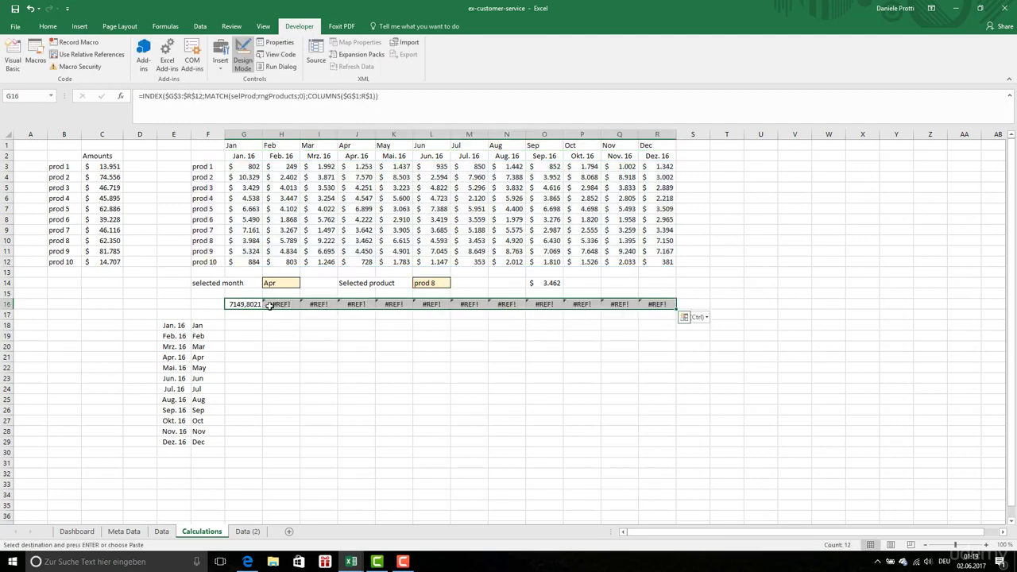
pyautogui.click(270, 305)
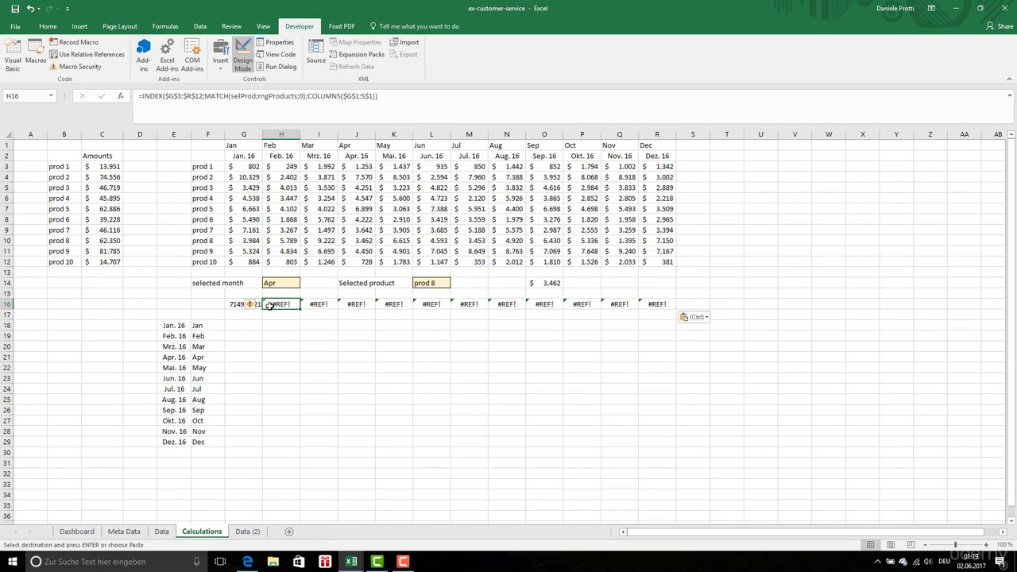
pyautogui.click(243, 305)
pyautogui.click(360, 96)
pyautogui.doubleClick(368, 96)
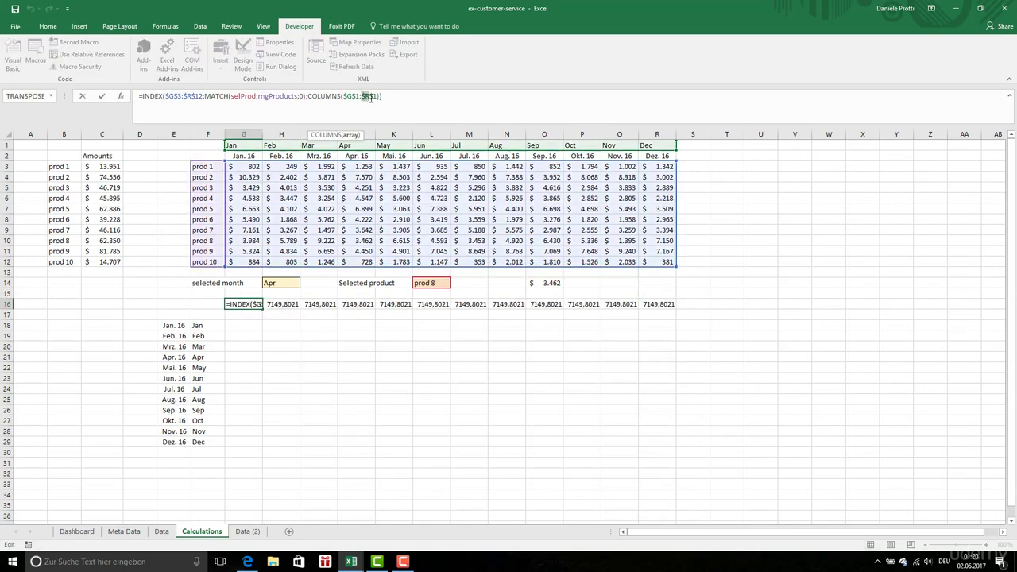
pyautogui.write('G1')
pyautogui.press('Return')
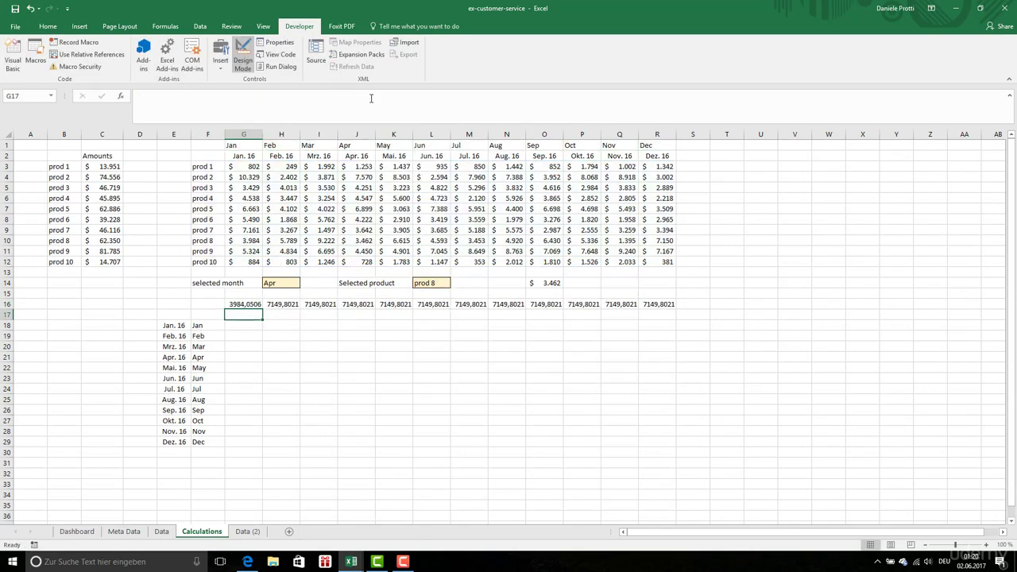
# Step: Fill the corrected formula across G16:R16, showing prod 8's values from 3984,0506 to 7149,8021
pyautogui.click(244, 308)
pyautogui.moveTo(263, 308); pyautogui.dragTo(658, 309)
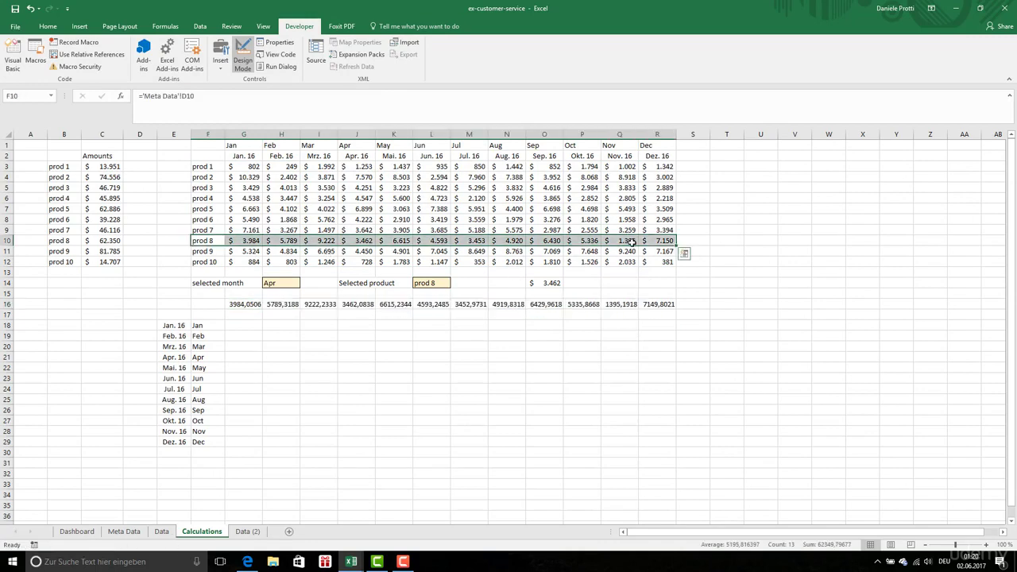
pyautogui.click(247, 304)
pyautogui.hotkey('ctrl', 'shift', 'Right')
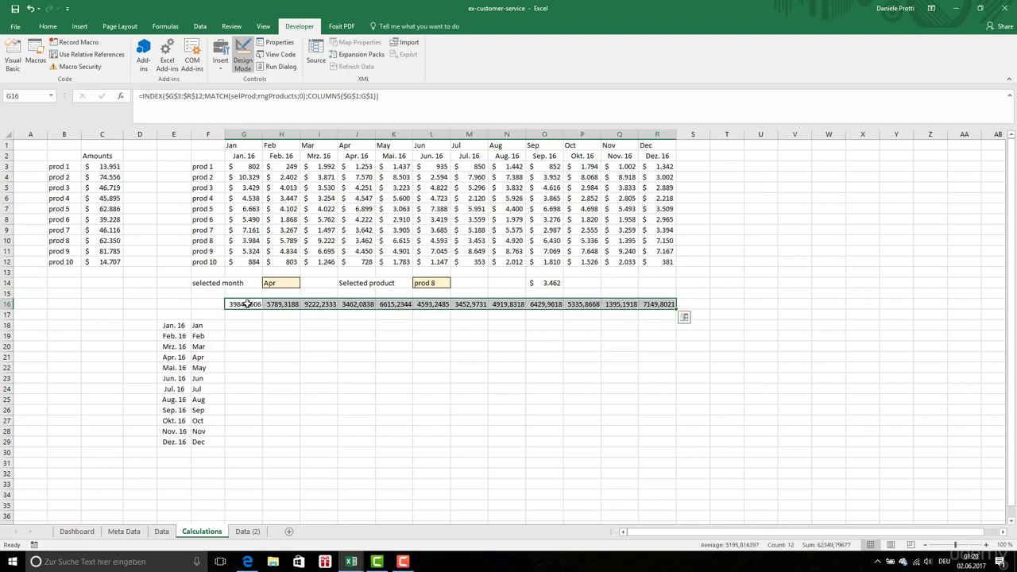
# Step: Format G16:R16 as US dollar accounting with no decimals
pyautogui.click(48, 26)
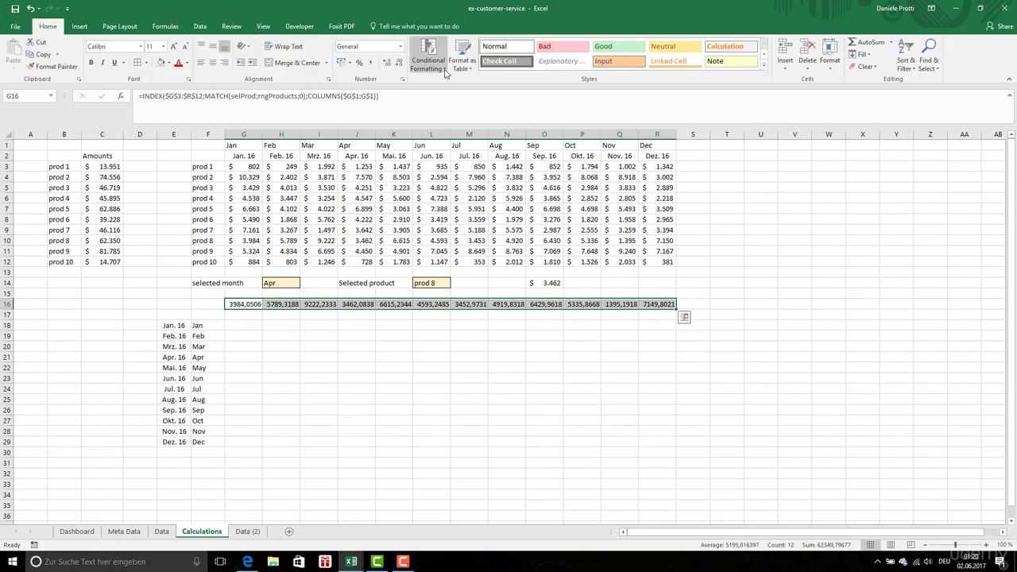
pyautogui.click(348, 62)
pyautogui.click(374, 91)
pyautogui.click(400, 64)
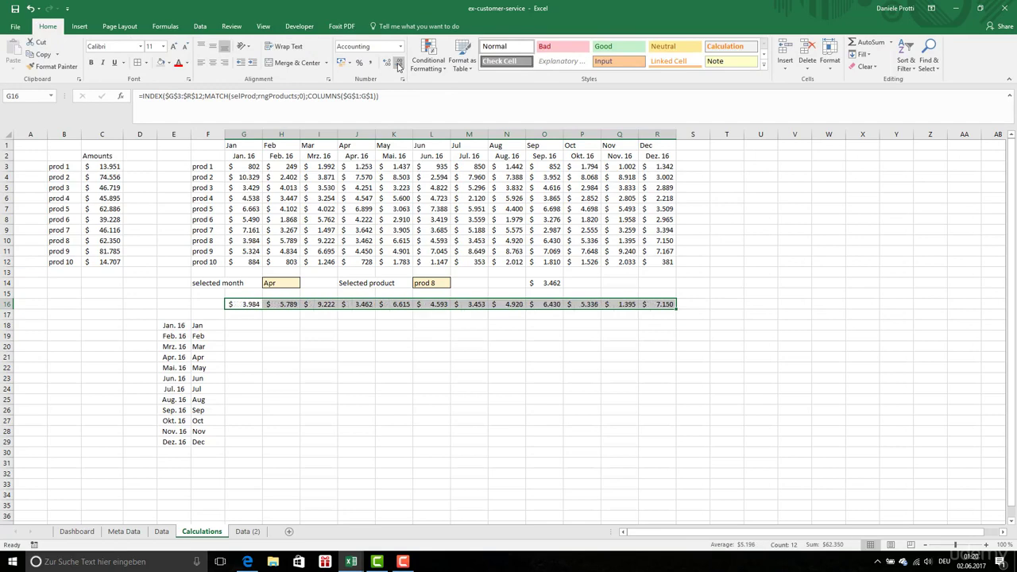
# Step: Compare row 16's results with prod 8's row 10 values and the selected product cell
pyautogui.click(253, 240)
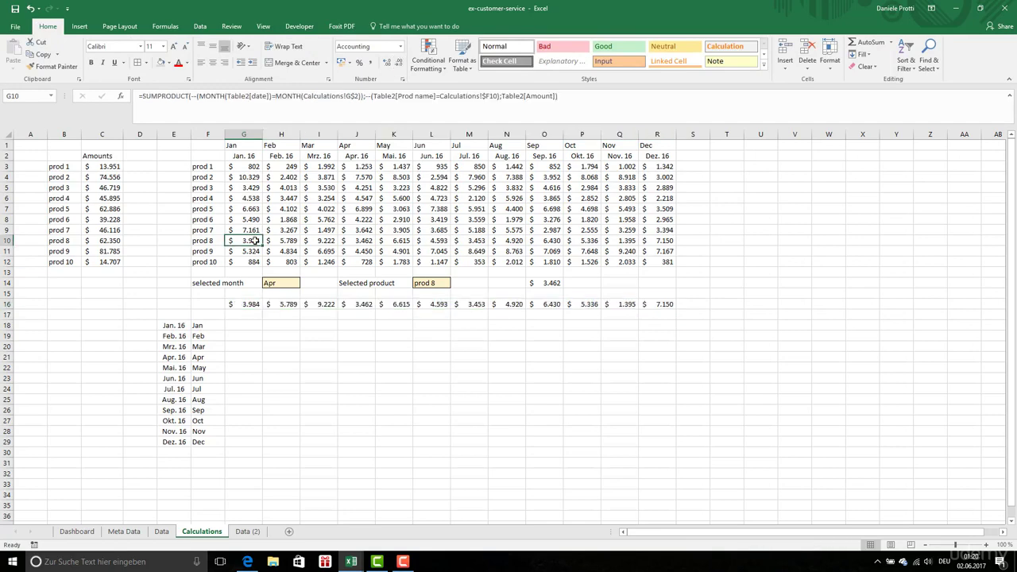
pyautogui.hotkey('ctrl', 'shift', 'Right')
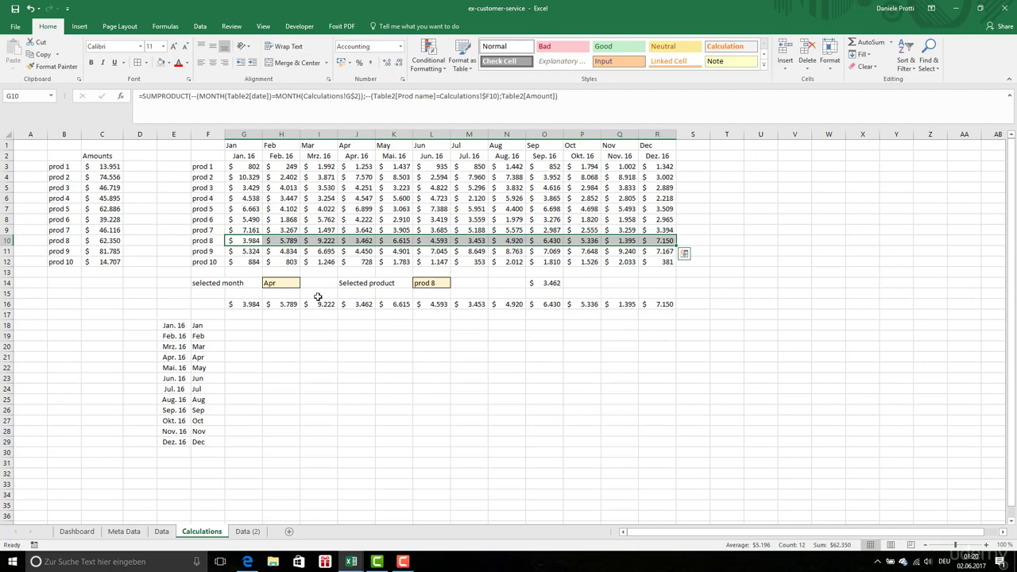
pyautogui.click(256, 304)
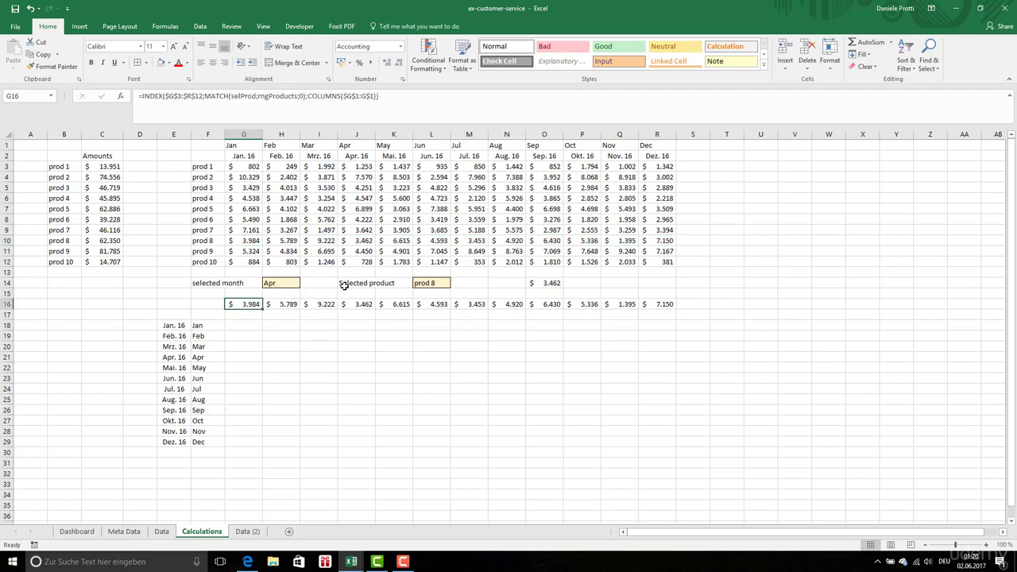
pyautogui.click(433, 284)
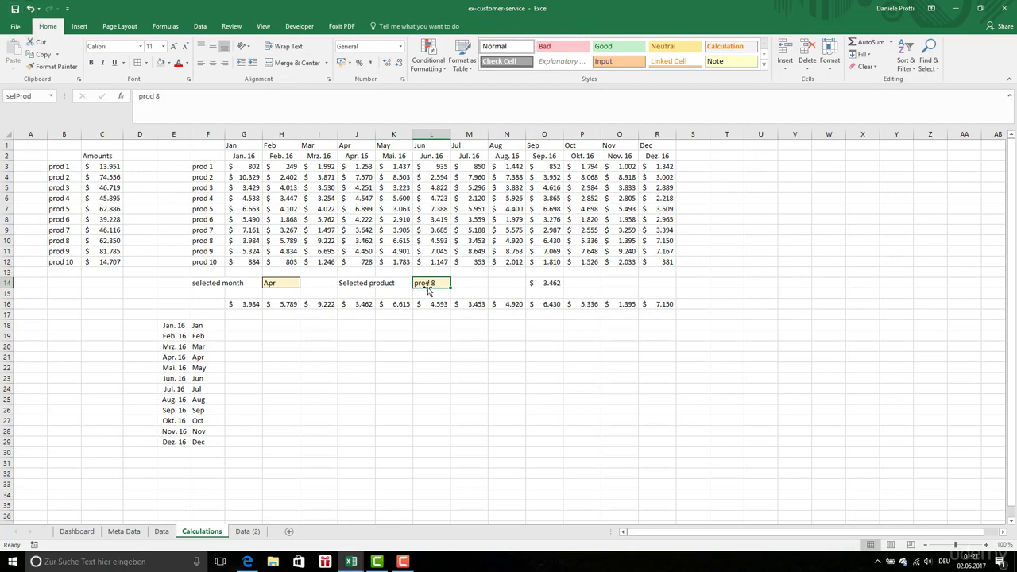
pyautogui.moveTo(254, 303); pyautogui.dragTo(539, 308)
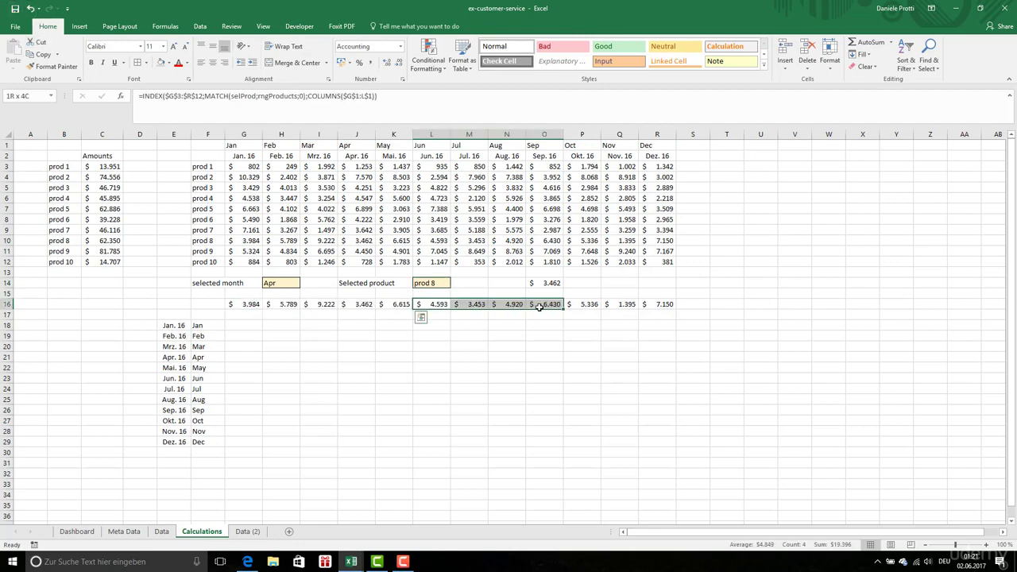